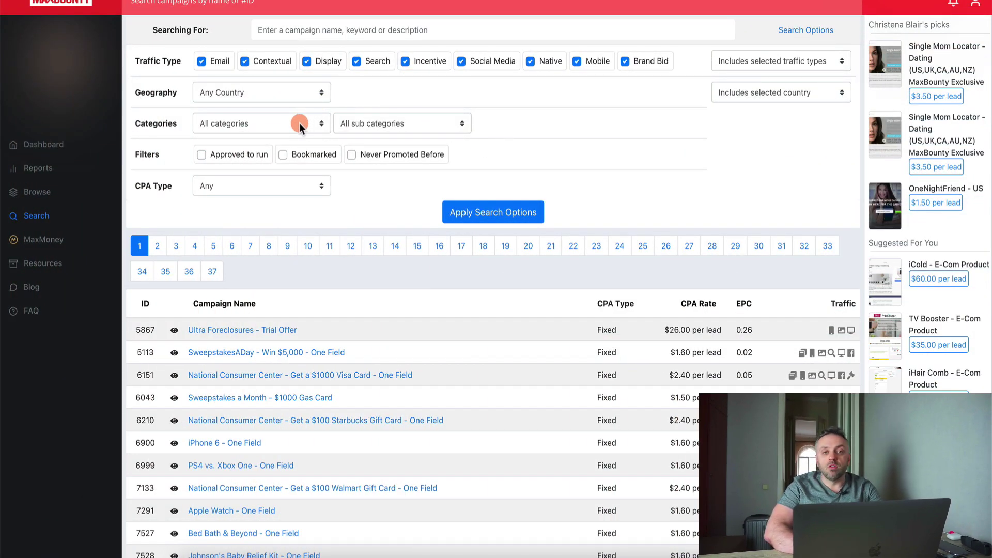
Filter the campaign search to the Surveys category and apply the search options.
{"action": "left_click", "coordinate": [299, 123]}
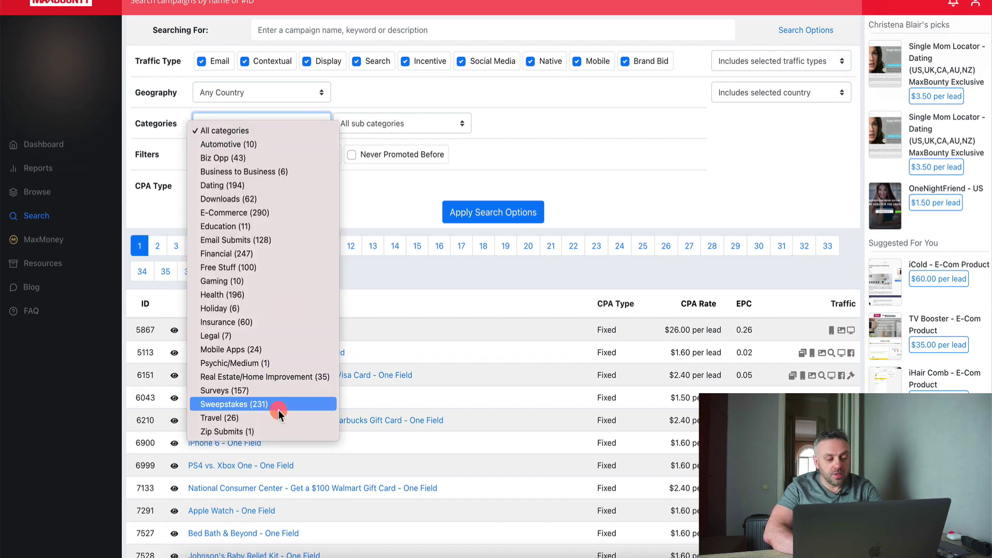
{"action": "left_click", "coordinate": [281, 390]}
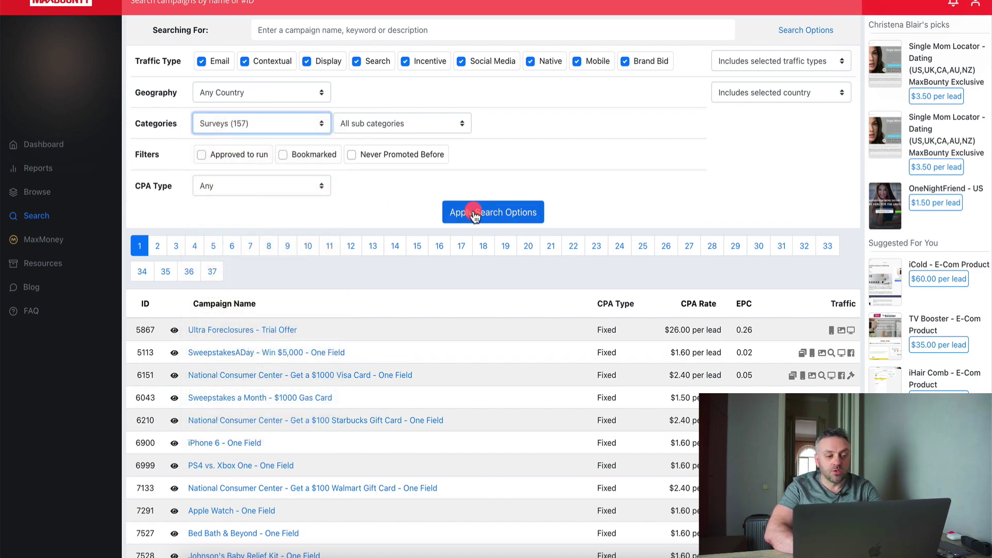
{"action": "left_click", "coordinate": [492, 212]}
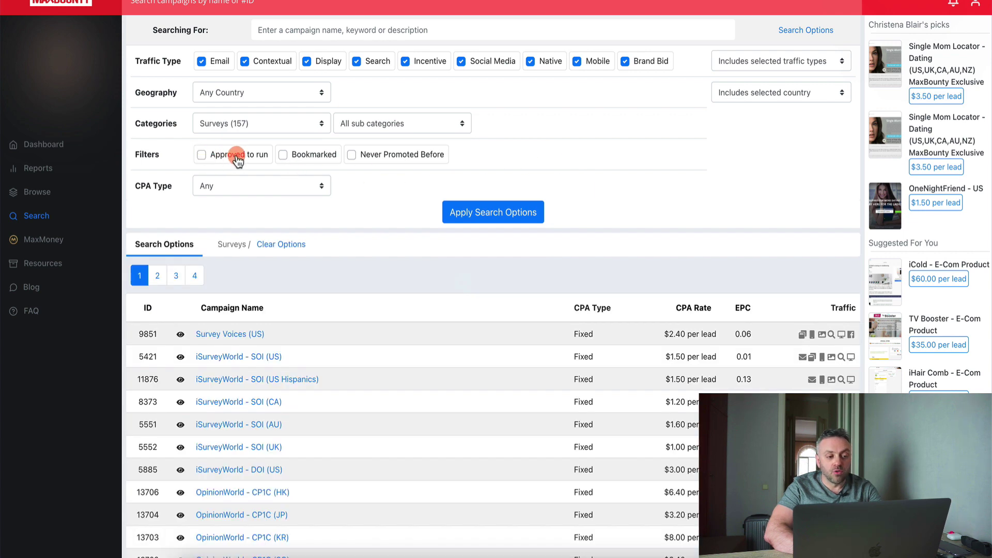
Look through the survey campaigns and restrict the search to those that are approved to run.
{"action": "scroll", "coordinate": [682, 445], "scroll_direction": "down", "scroll_amount": 5}
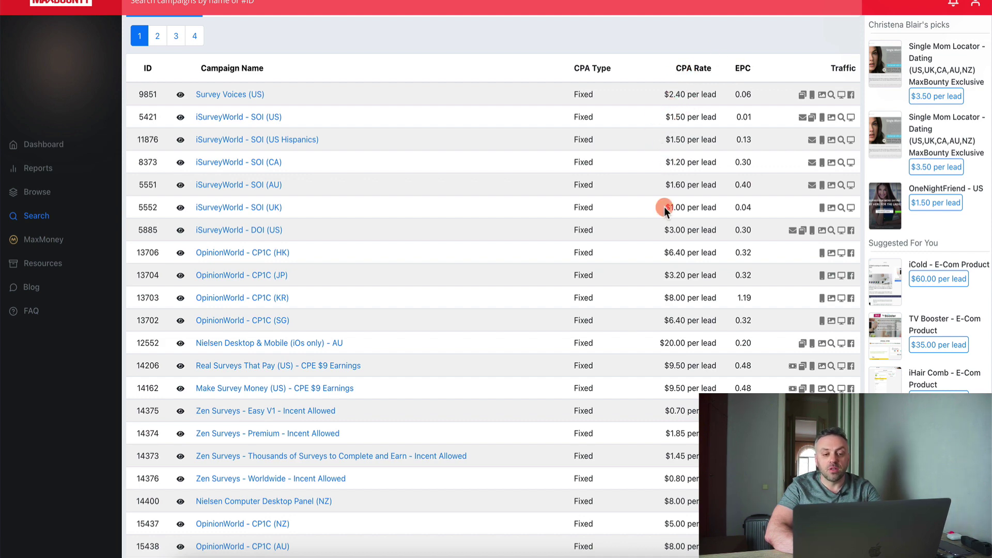
{"action": "scroll", "coordinate": [664, 207], "scroll_direction": "up", "scroll_amount": 5}
{"action": "scroll", "coordinate": [638, 204], "scroll_direction": "down", "scroll_amount": 4}
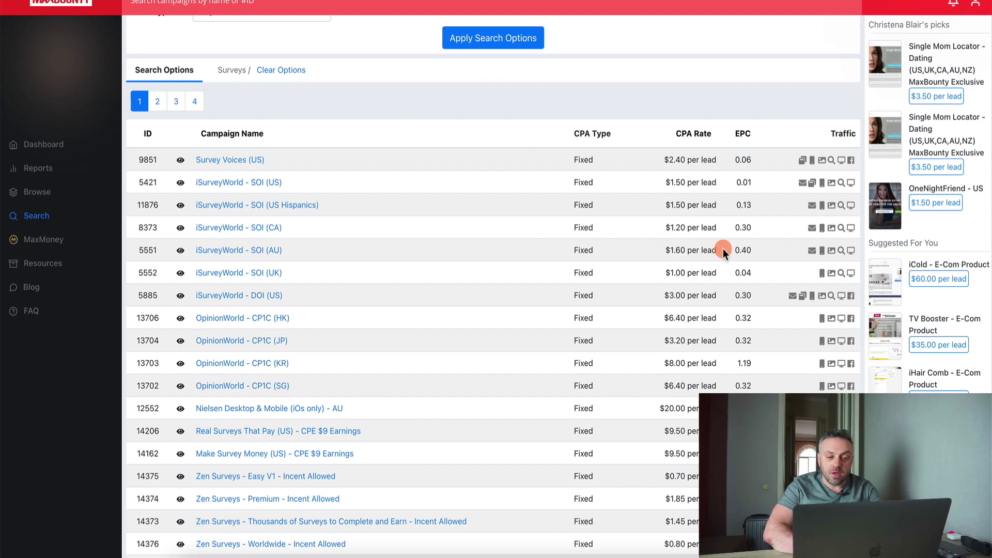
{"action": "scroll", "coordinate": [525, 271], "scroll_direction": "up", "scroll_amount": 4}
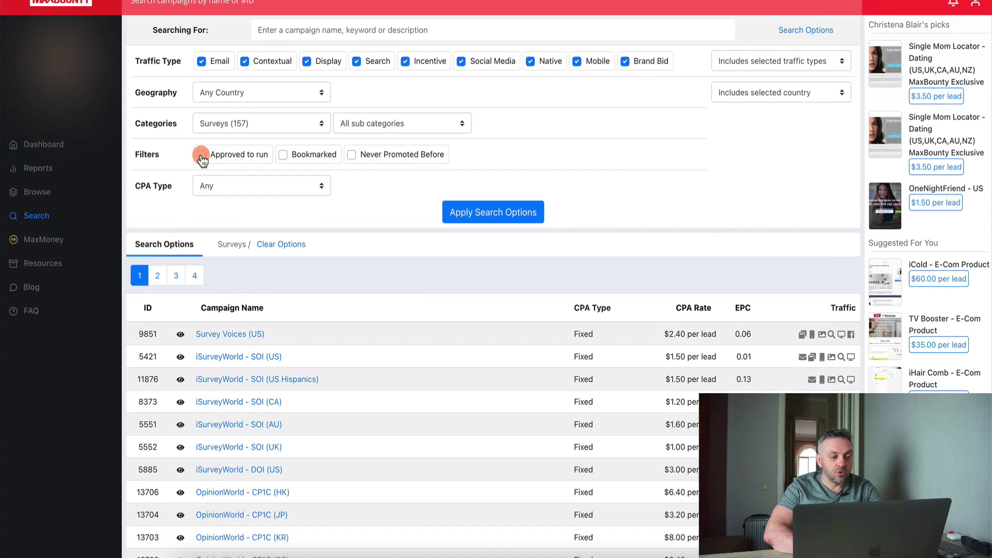
{"action": "left_click", "coordinate": [202, 155]}
{"action": "left_click", "coordinate": [540, 220]}
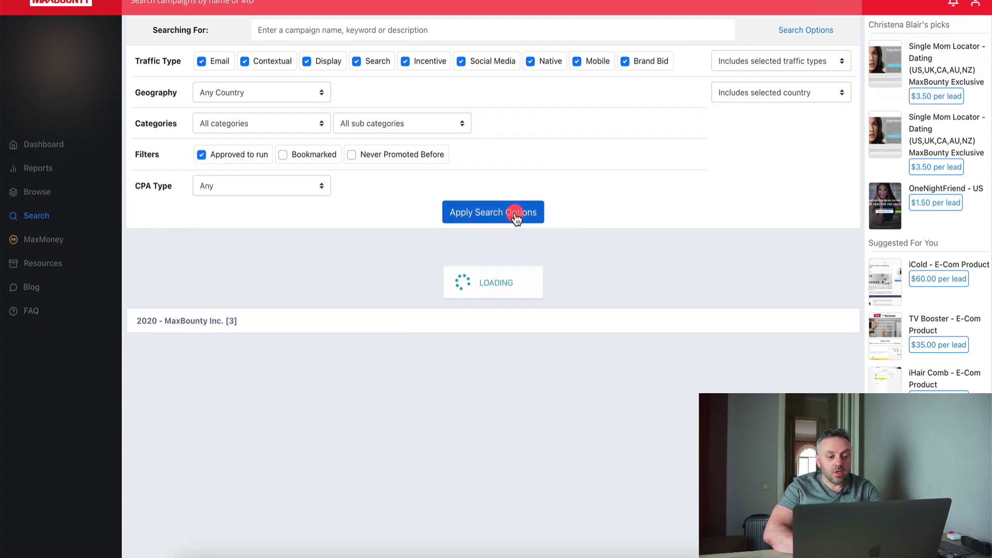
Open the Survey Voices (US) campaign and review its allowed traffic types, description, rates and landing pages.
{"action": "scroll", "coordinate": [333, 325], "scroll_direction": "down", "scroll_amount": 5}
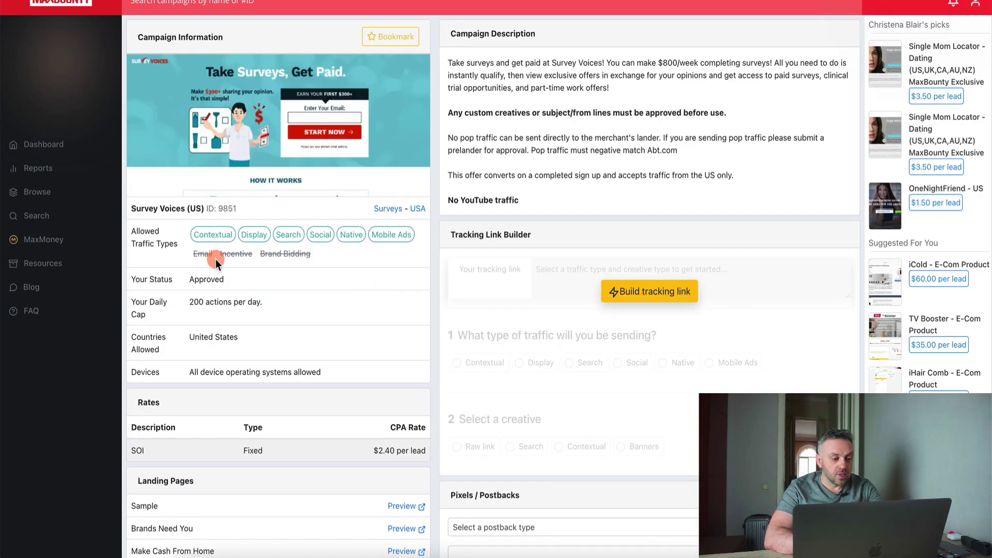
{"action": "mouse_move", "coordinate": [321, 233]}
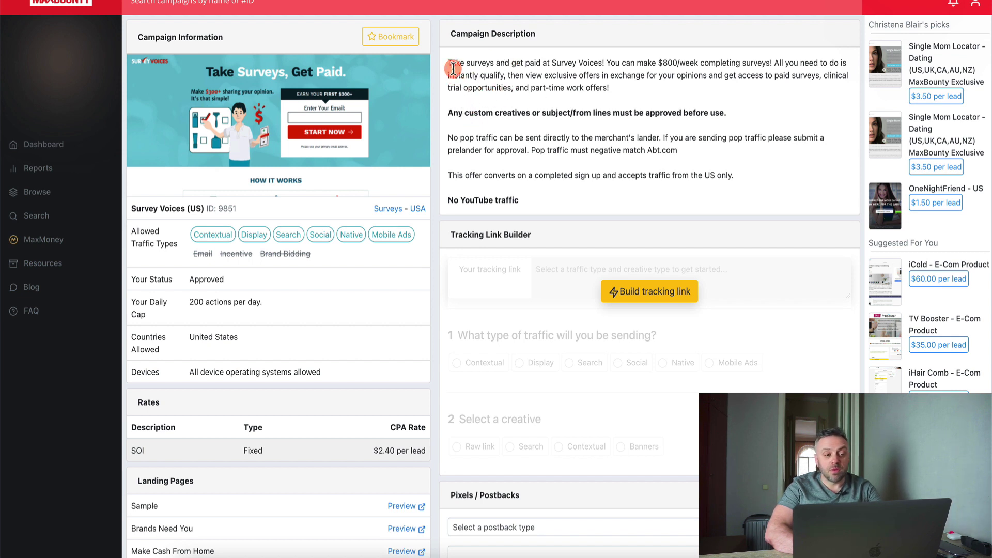
{"action": "left_click_drag", "start_coordinate": [443, 63], "coordinate": [628, 79]}
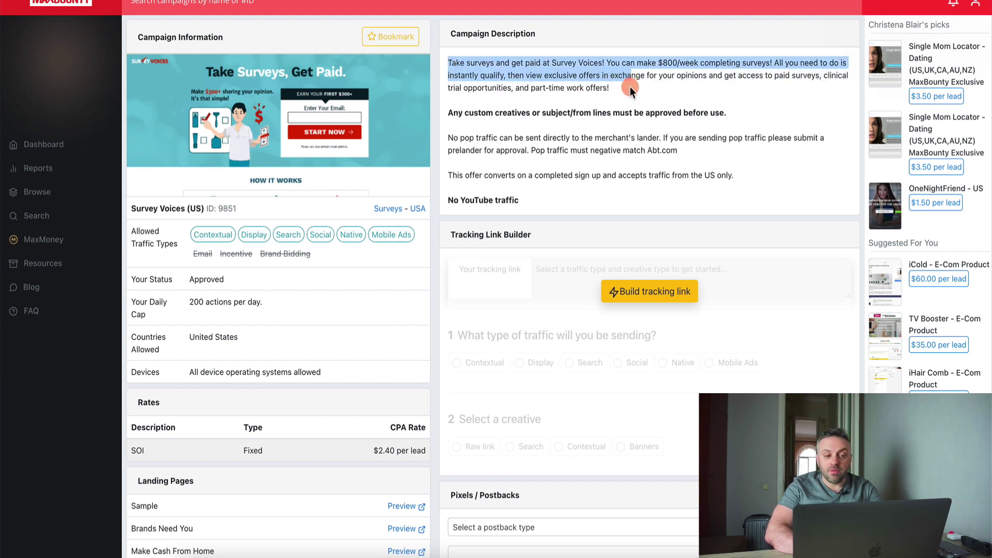
{"action": "left_click", "coordinate": [629, 91]}
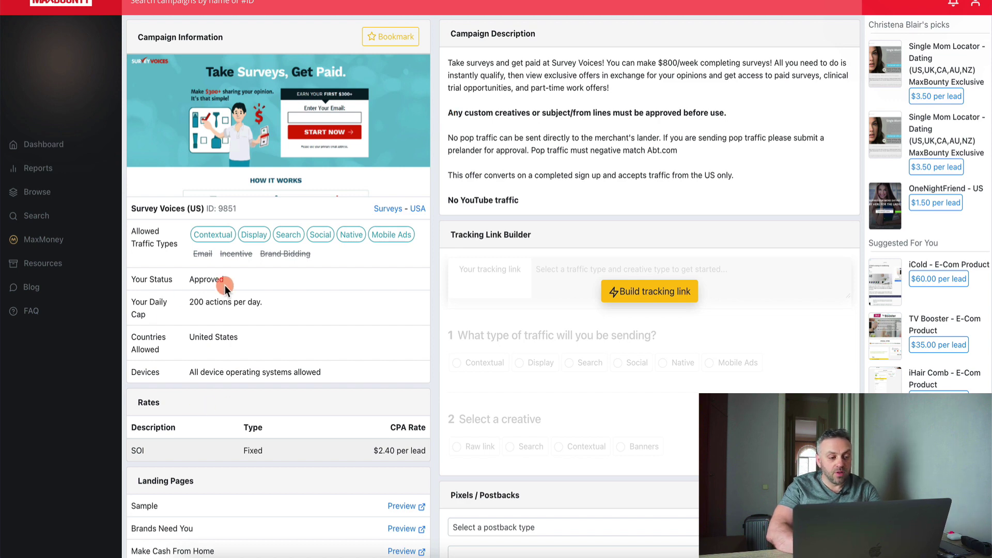
{"action": "scroll", "coordinate": [362, 361], "scroll_direction": "down", "scroll_amount": 3}
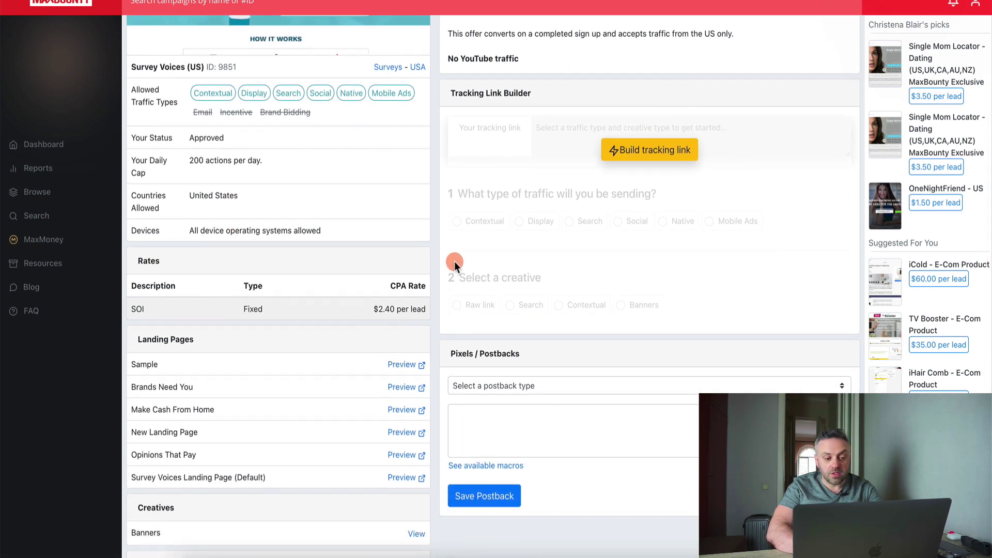
{"action": "scroll", "coordinate": [362, 258], "scroll_direction": "up", "scroll_amount": 3}
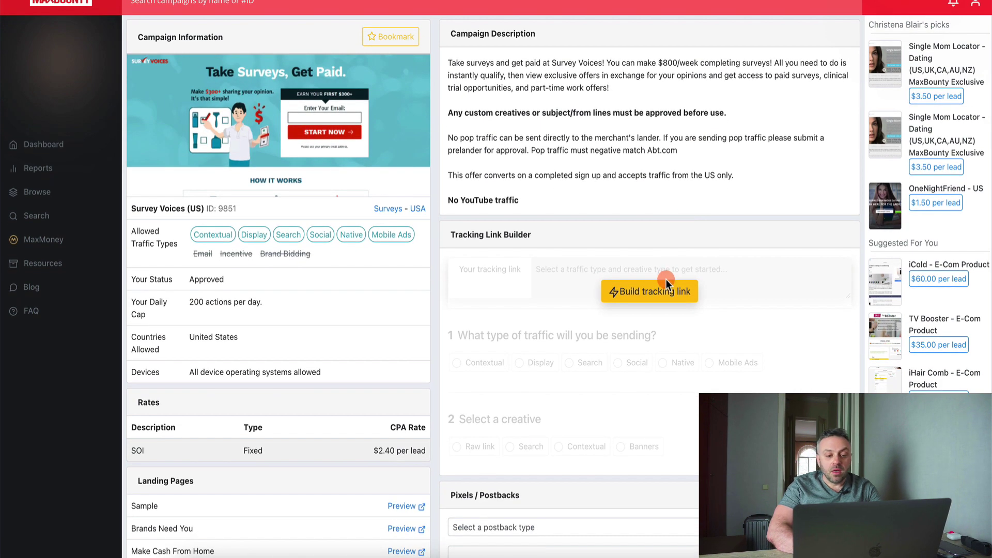
Build a tracking link for the campaign with Social traffic and the Raw link creative.
{"action": "left_click", "coordinate": [665, 292]}
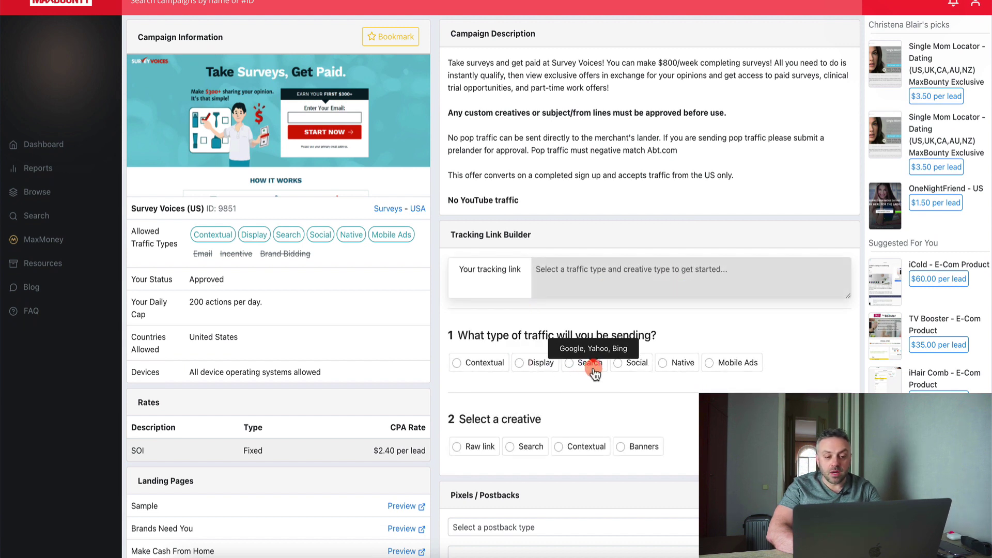
{"action": "left_click", "coordinate": [617, 363]}
{"action": "left_click", "coordinate": [457, 446]}
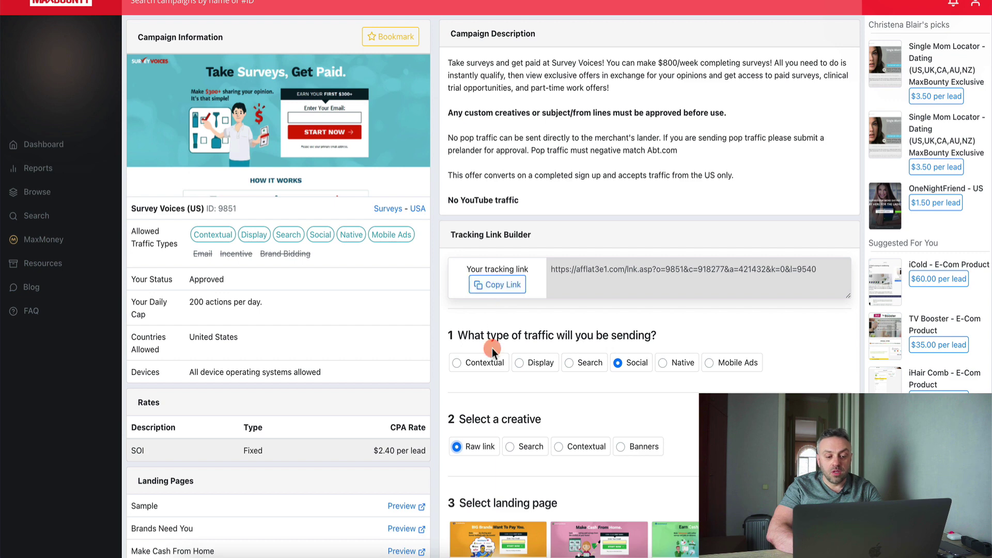
Try the available landing pages for the tracking link and choose Opinions That Pay.
{"action": "scroll", "coordinate": [493, 348], "scroll_direction": "down", "scroll_amount": 3}
{"action": "scroll", "coordinate": [649, 285], "scroll_direction": "down", "scroll_amount": 2}
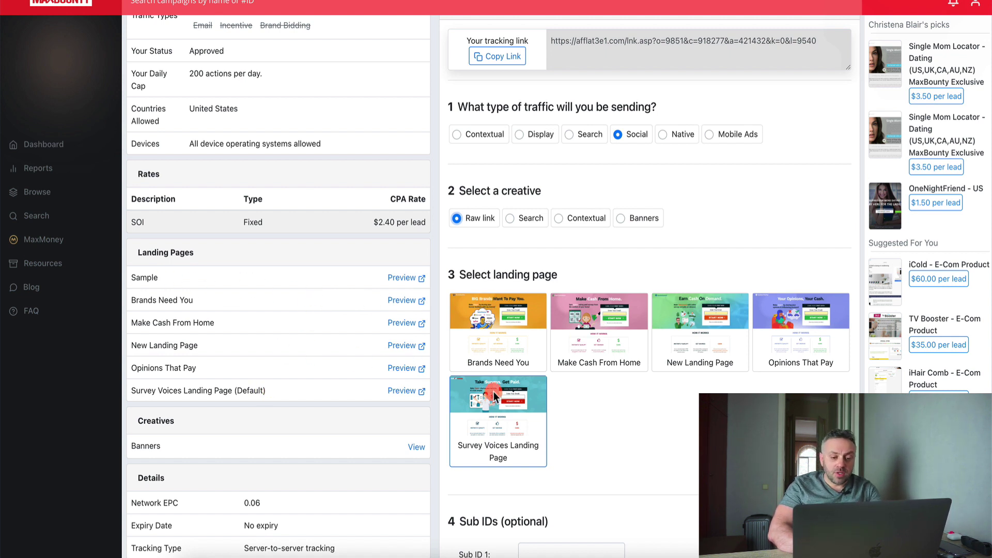
{"action": "left_click", "coordinate": [518, 316]}
{"action": "left_click", "coordinate": [592, 314]}
{"action": "left_click", "coordinate": [709, 313]}
{"action": "left_click", "coordinate": [788, 306]}
{"action": "scroll", "coordinate": [482, 417], "scroll_direction": "down", "scroll_amount": 5}
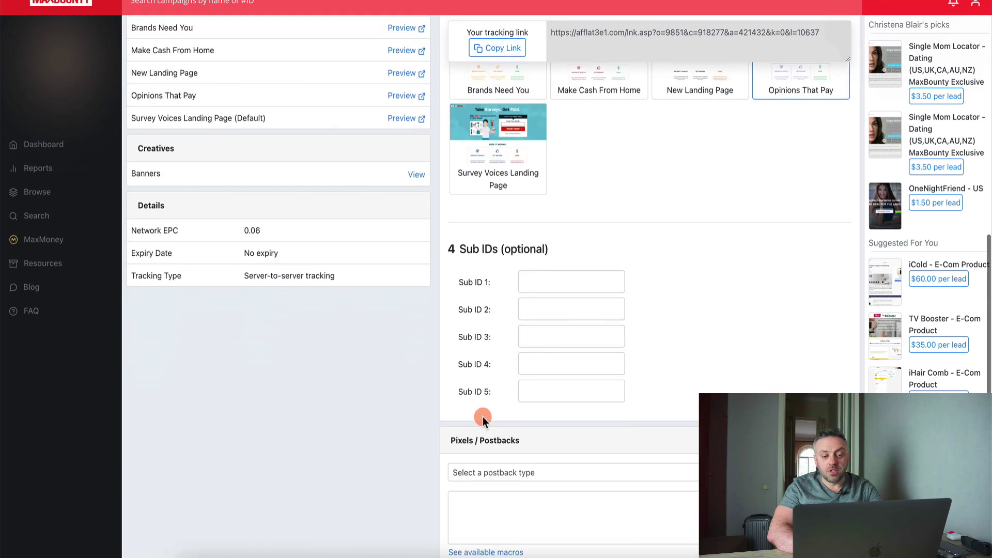
{"action": "scroll", "coordinate": [483, 417], "scroll_direction": "up", "scroll_amount": 9}
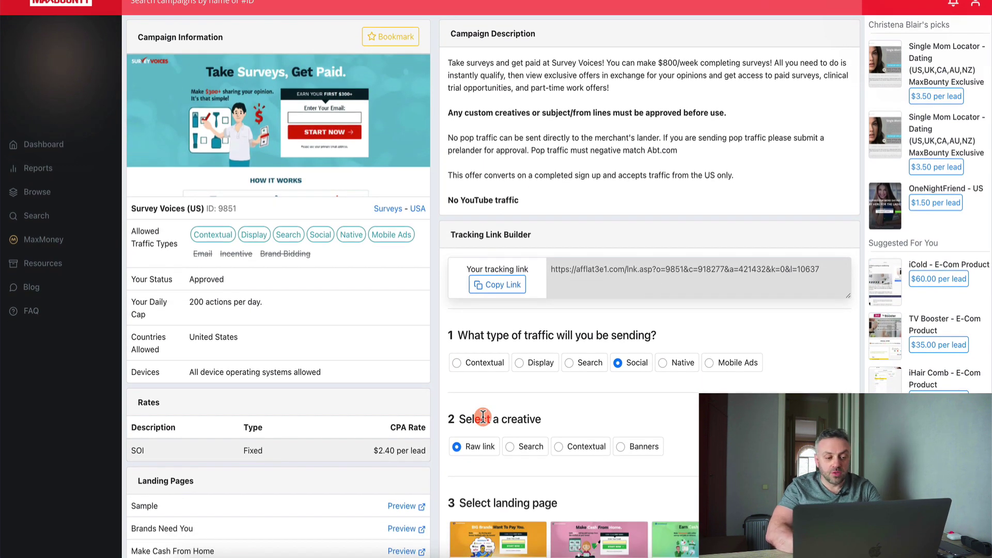
Switch to the Google Docs offers document and delete the word "Offers" from its title.
{"action": "key", "text": "alt+Left"}
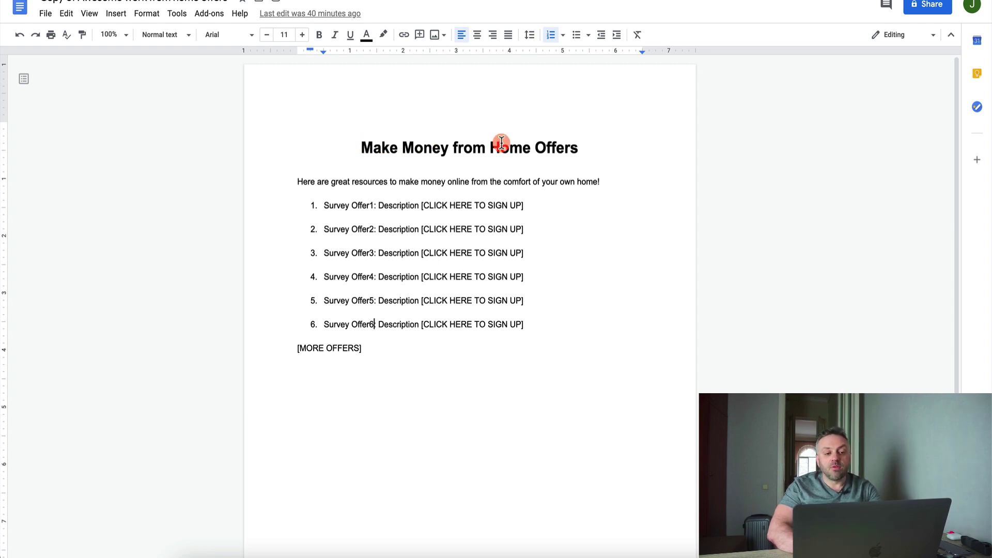
{"action": "double_click", "coordinate": [558, 148]}
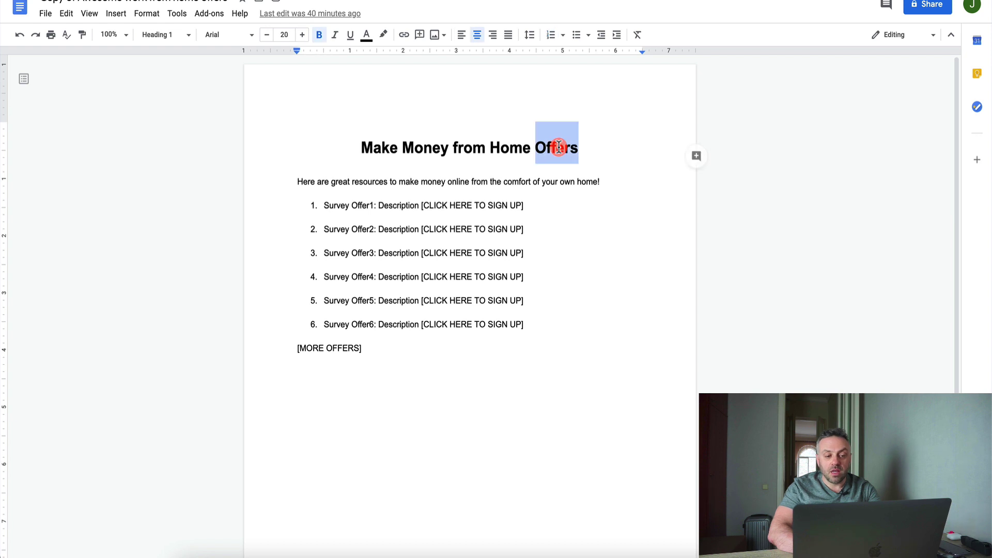
{"action": "key", "text": "BackSpace"}
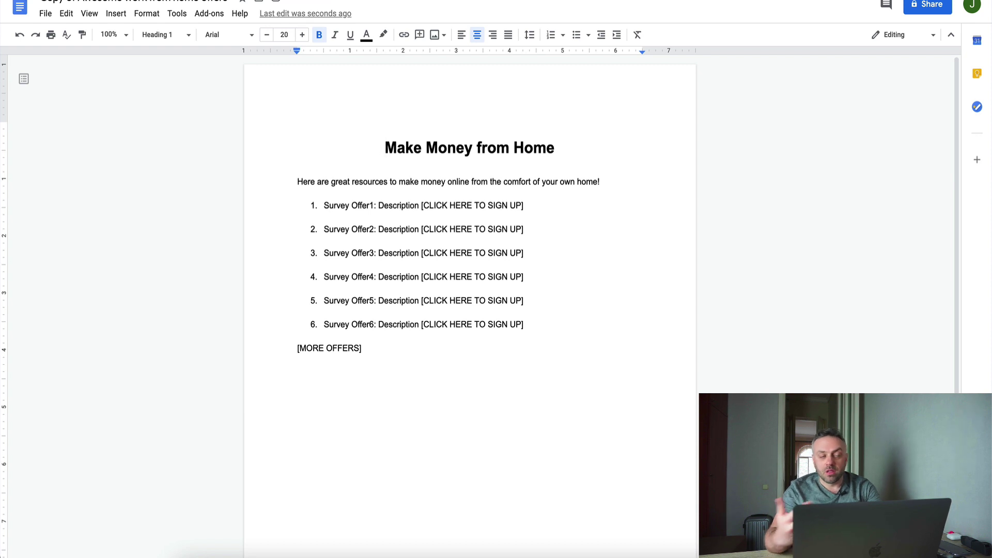
{"action": "left_click", "coordinate": [386, 148]}
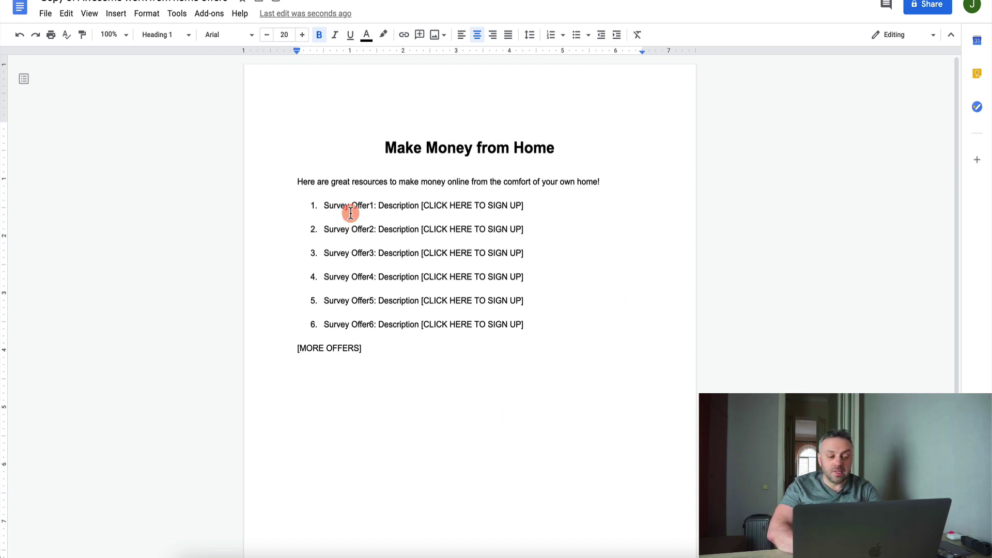
Copy the Survey Offer6 line and paste it four times as list items 7 to 10.
{"action": "left_click", "coordinate": [551, 325]}
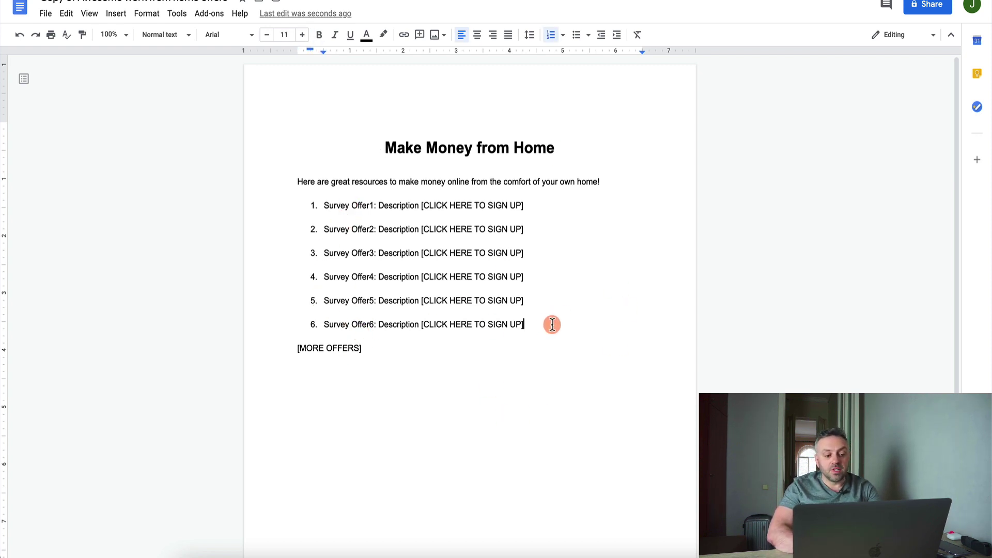
{"action": "triple_click", "coordinate": [552, 325]}
{"action": "key", "text": "super+c"}
{"action": "key", "text": "Right"}
{"action": "key", "text": "Return"}
{"action": "key", "text": "Return"}
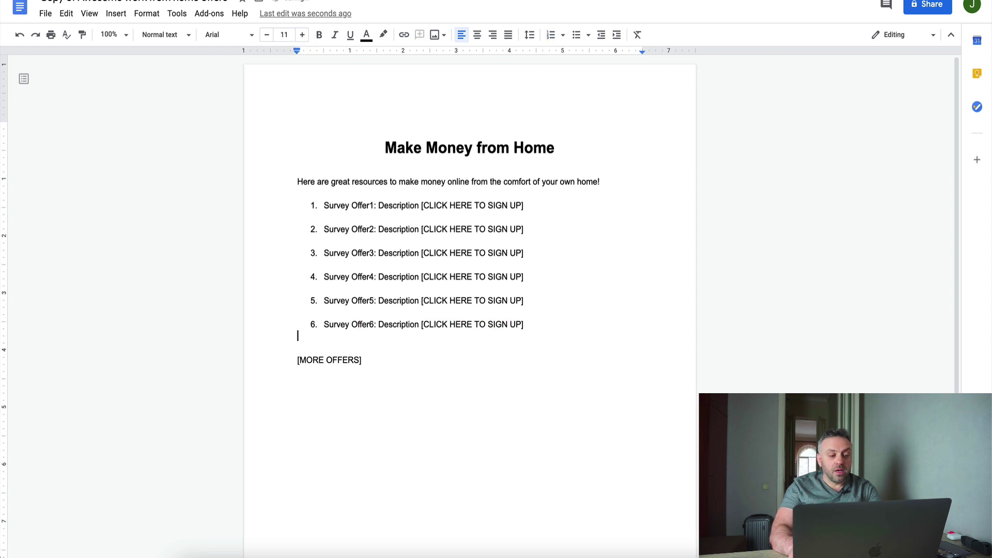
{"action": "key", "text": "BackSpace"}
{"action": "key", "text": "Return"}
{"action": "key", "text": "super+v"}
{"action": "key", "text": "Return"}
{"action": "key", "text": "super+v"}
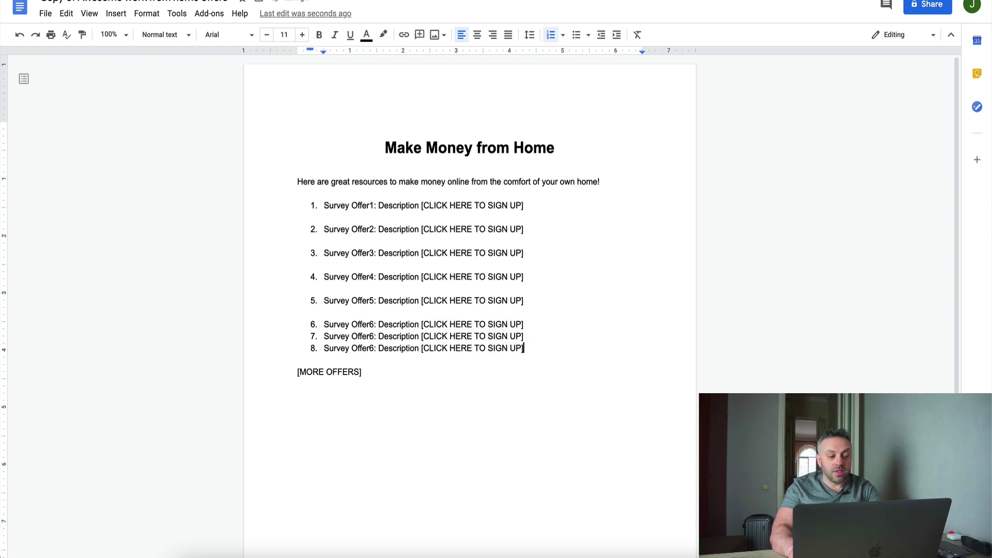
{"action": "key", "text": "Return"}
{"action": "key", "text": "super+v"}
{"action": "key", "text": "Return"}
{"action": "key", "text": "super+v"}
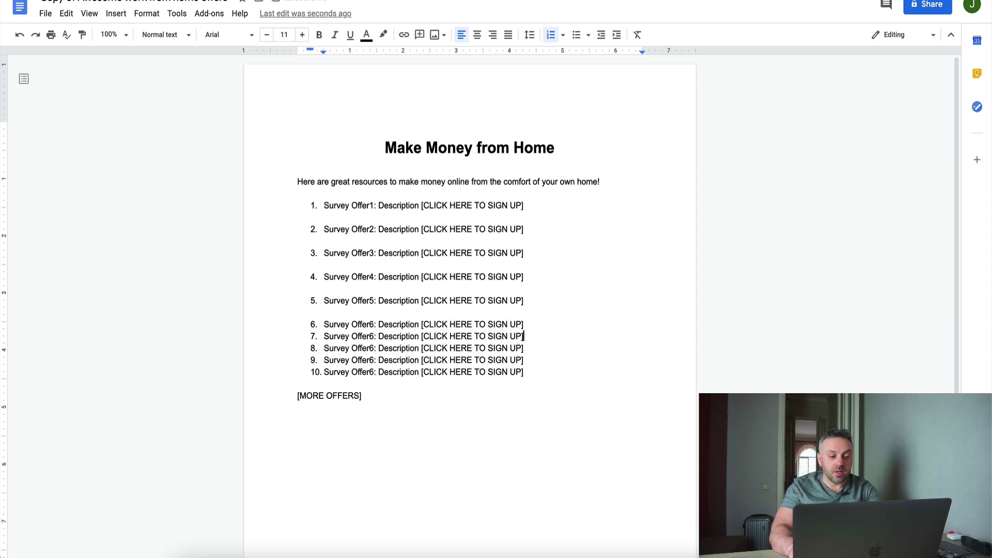
Insert a blank line after each of list items 6 to 9 to match the spacing above.
{"action": "key", "text": "shift+Return"}
{"action": "key", "text": "Down"}
{"action": "key", "text": "super+Right"}
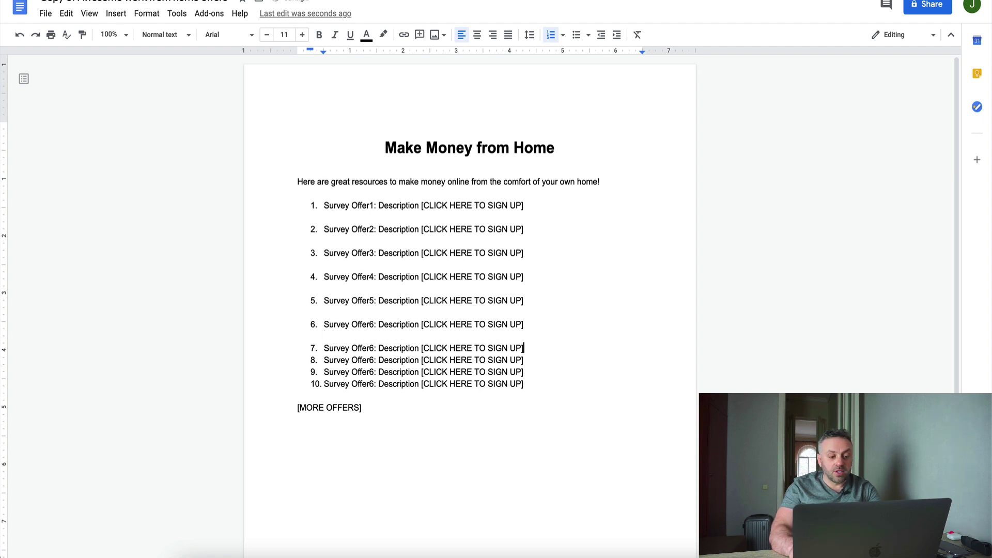
{"action": "key", "text": "shift+Return"}
{"action": "key", "text": "Down"}
{"action": "key", "text": "super+Right"}
{"action": "key", "text": "shift+Return"}
{"action": "key", "text": "Down"}
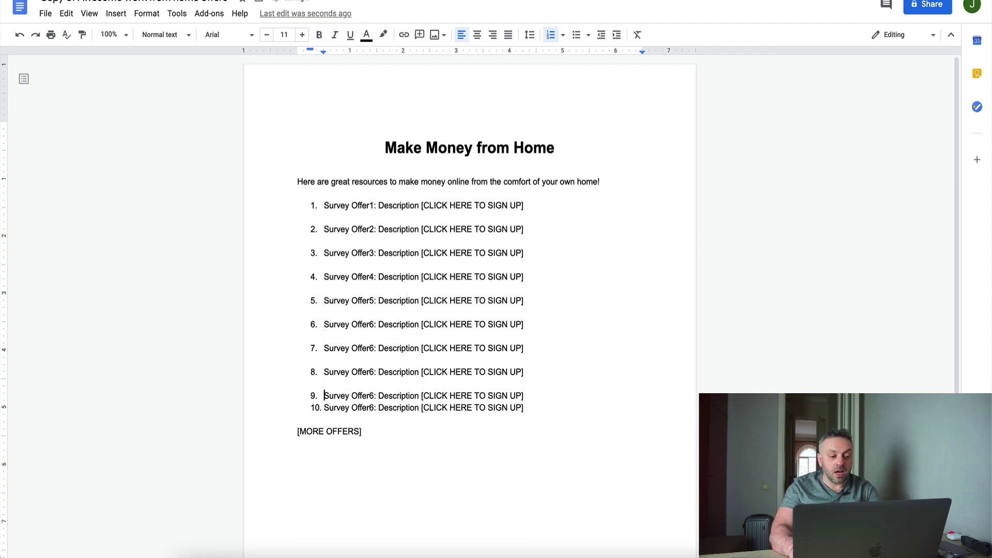
{"action": "key", "text": "shift+Return"}
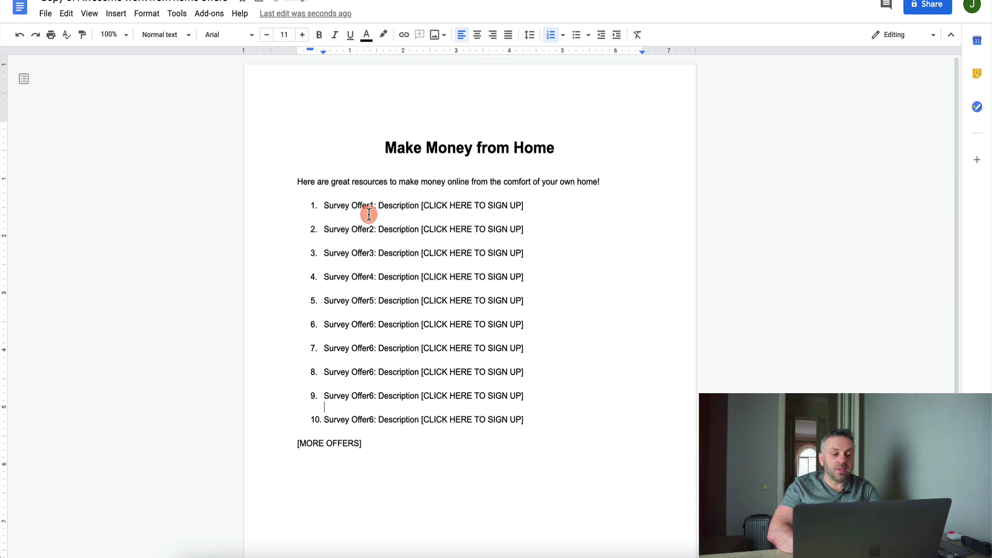
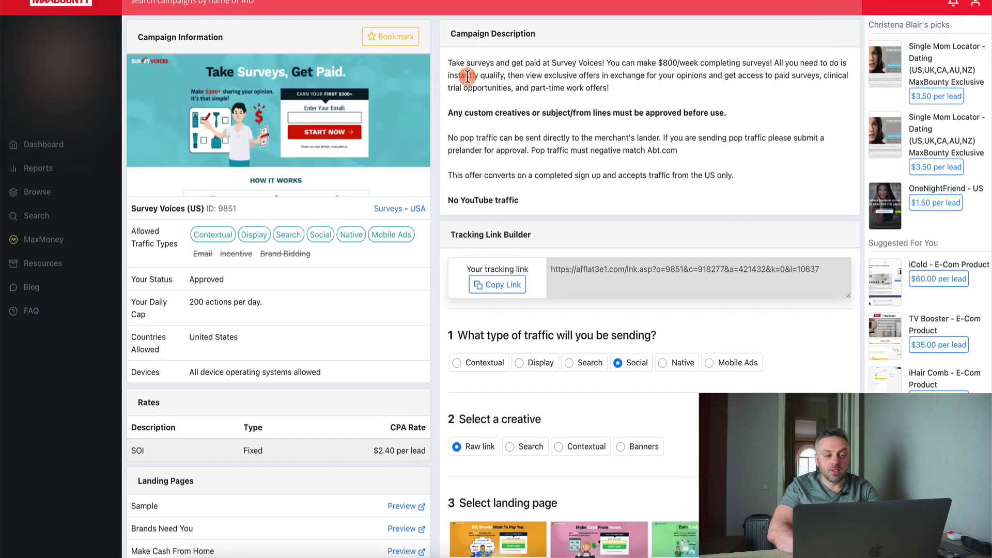
Switch to MaxBounty, reread the Survey Voices description and its "You can make $800/week" claim, and return to the approved survey campaigns list.
{"action": "left_click_drag", "start_coordinate": [448, 63], "coordinate": [623, 85]}
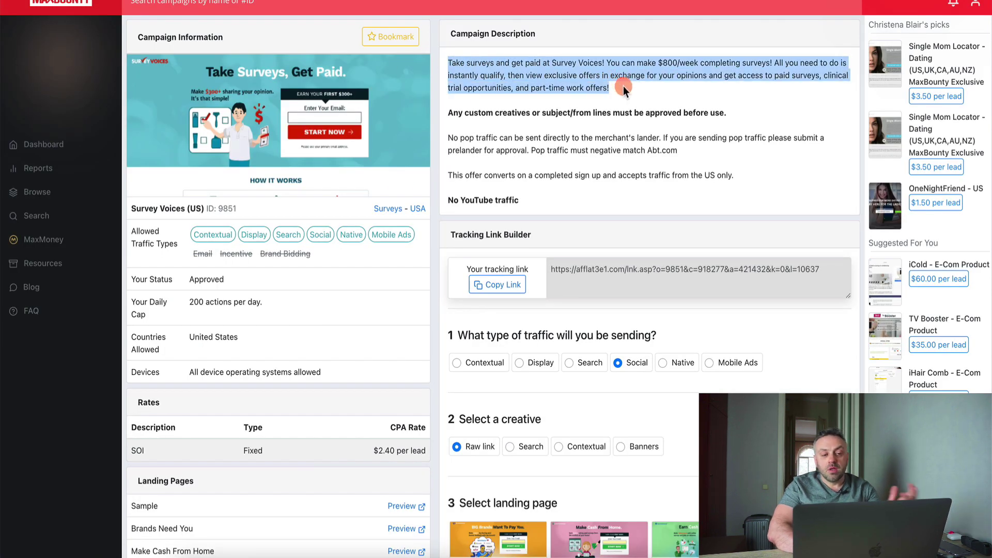
{"action": "left_click", "coordinate": [623, 86]}
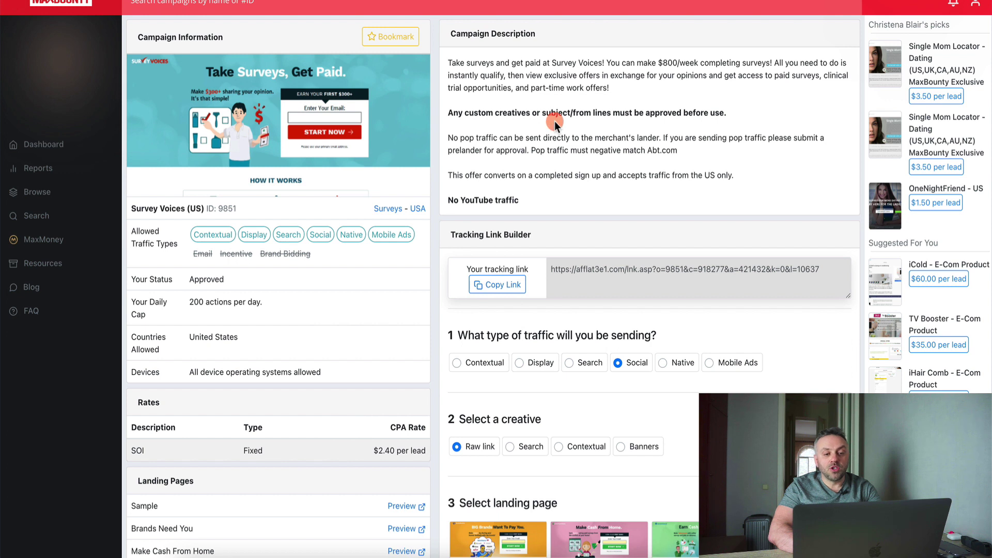
{"action": "left_click_drag", "start_coordinate": [607, 62], "coordinate": [698, 62]}
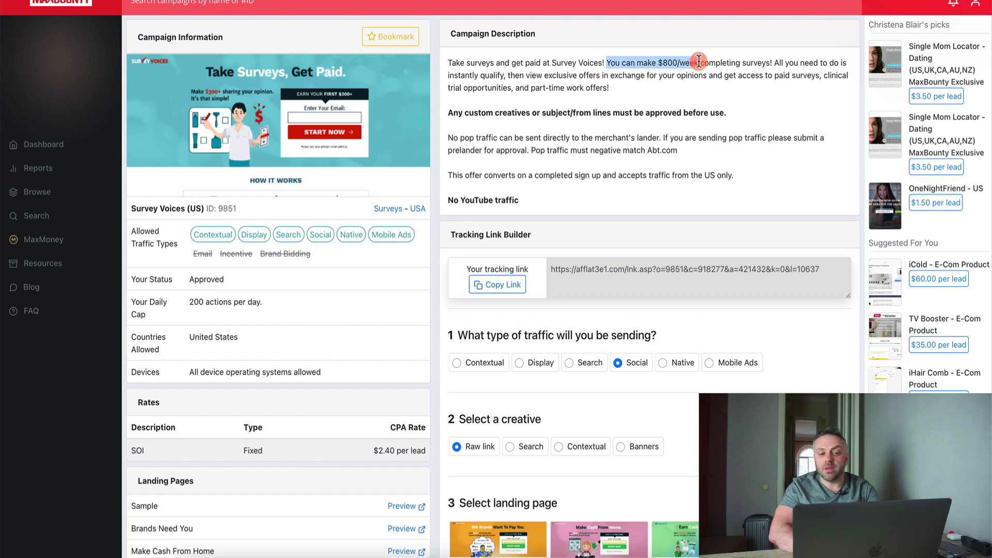
{"action": "left_click", "coordinate": [698, 62]}
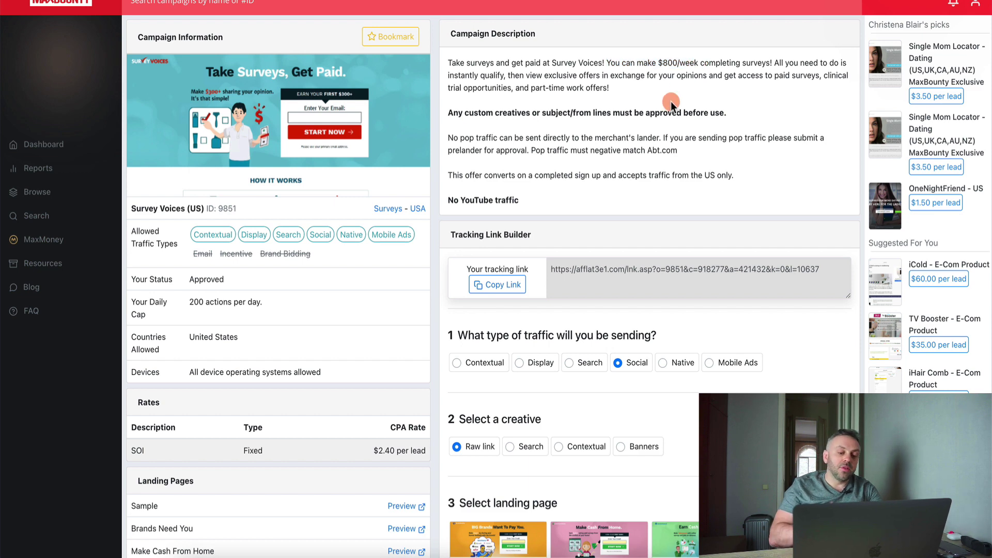
{"action": "key", "text": "alt+Left"}
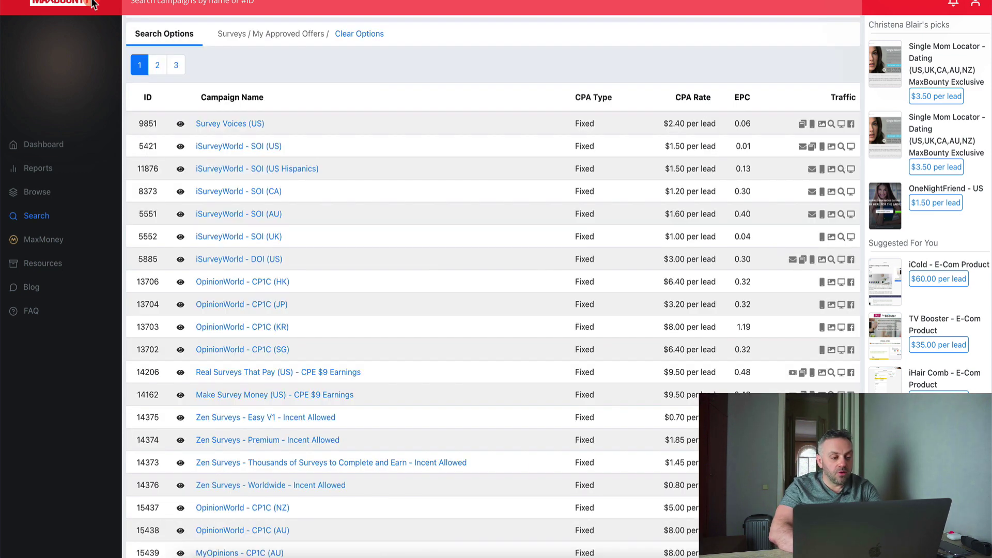
Open the iSurveyWorld - SOI (US) campaign, review the Survey Voices campaign details again, and return to the approved survey list.
{"action": "scroll", "coordinate": [238, 191], "scroll_direction": "down", "scroll_amount": 3}
{"action": "scroll", "coordinate": [238, 186], "scroll_direction": "down", "scroll_amount": 1}
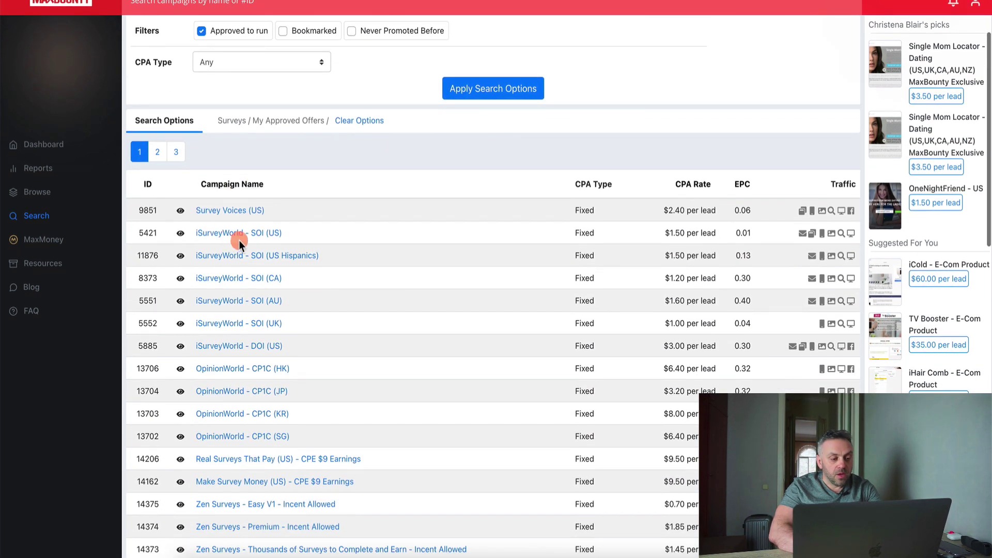
{"action": "left_click", "coordinate": [242, 234]}
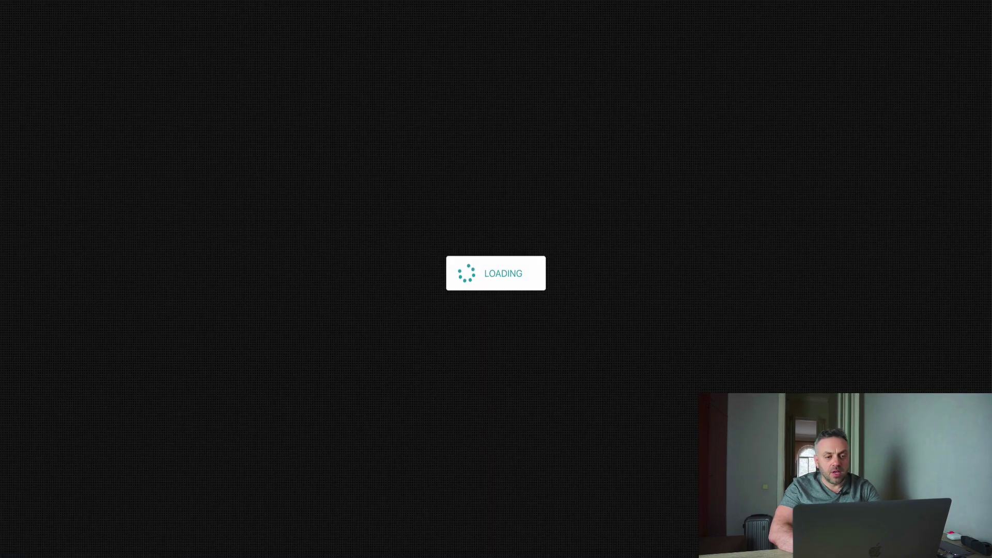
{"action": "left_click", "coordinate": [499, 79]}
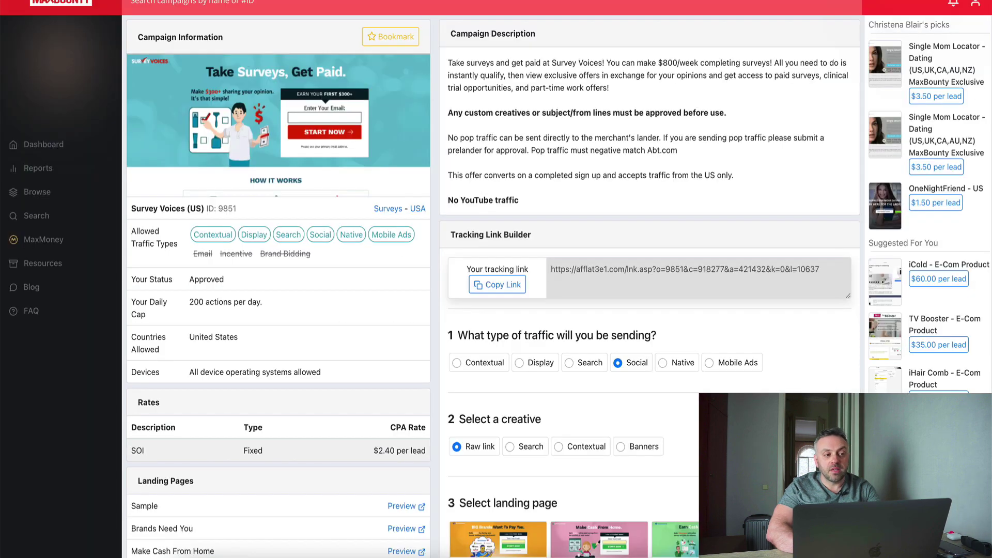
{"action": "key", "text": "alt+Left"}
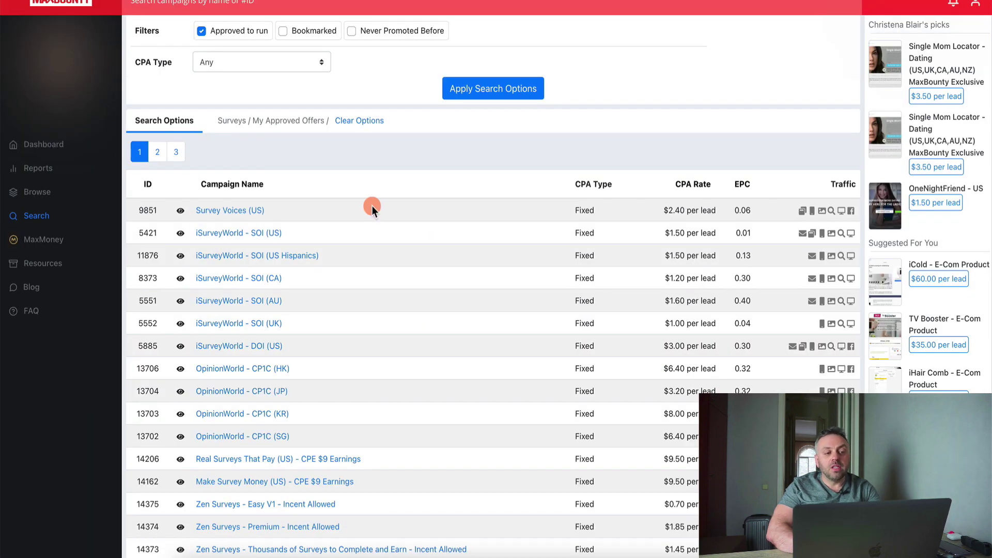
Reset the category filter to All categories and search the approved campaigns for "treehouse".
{"action": "scroll", "coordinate": [372, 205], "scroll_direction": "up", "scroll_amount": 2}
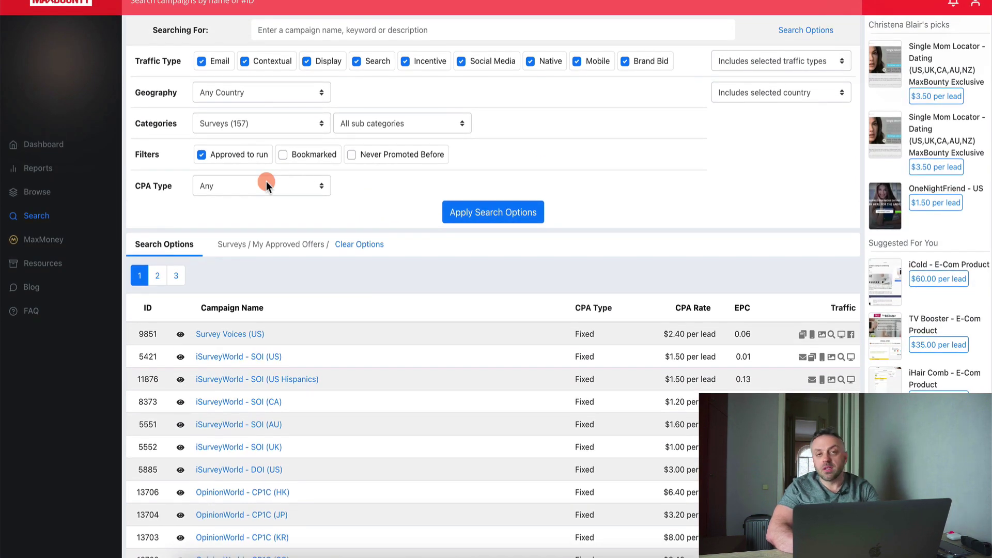
{"action": "left_click", "coordinate": [274, 125]}
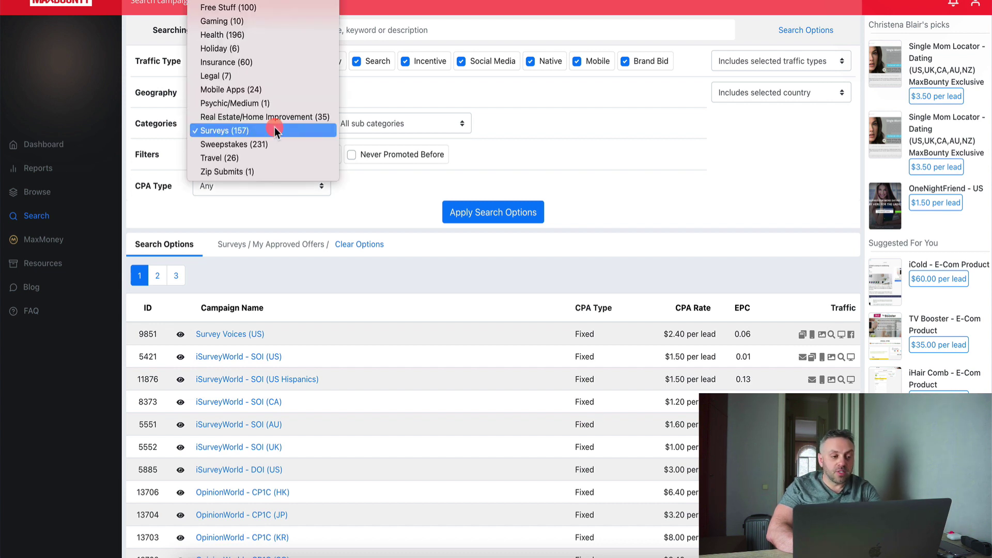
{"action": "left_click", "coordinate": [279, 214]}
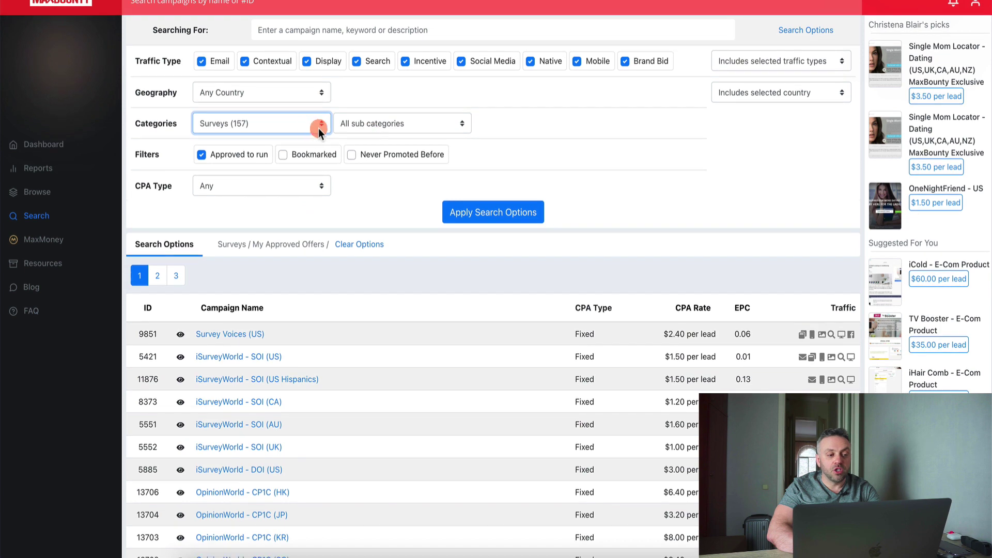
{"action": "left_click", "coordinate": [317, 127]}
{"action": "left_click", "coordinate": [306, 131]}
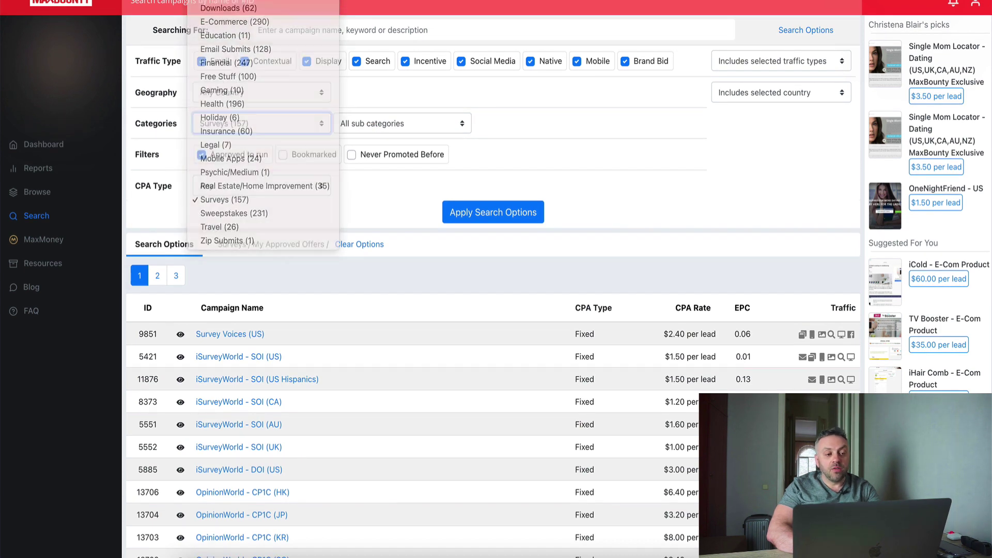
{"action": "left_click", "coordinate": [387, 34]}
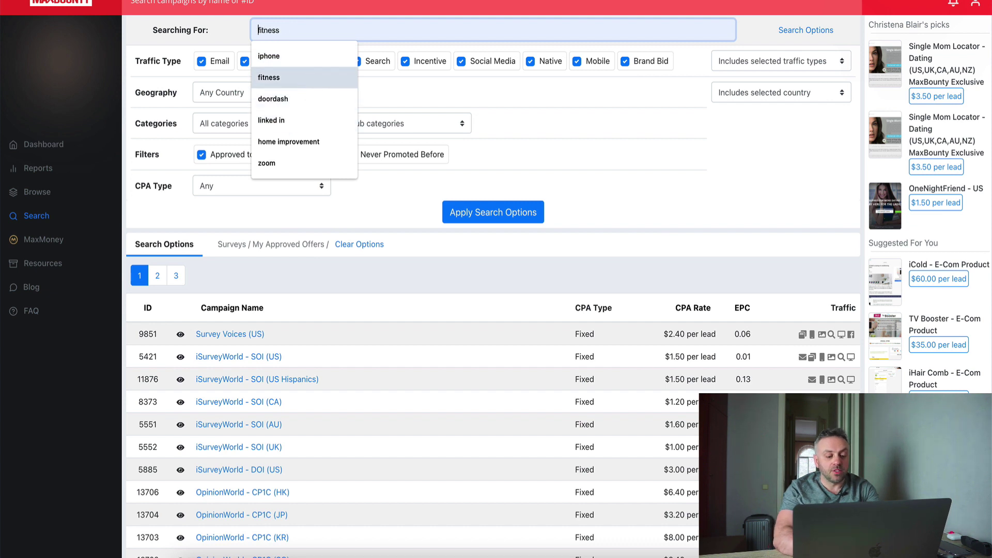
{"action": "type", "text": "tree"}
{"action": "left_click", "coordinate": [274, 56]}
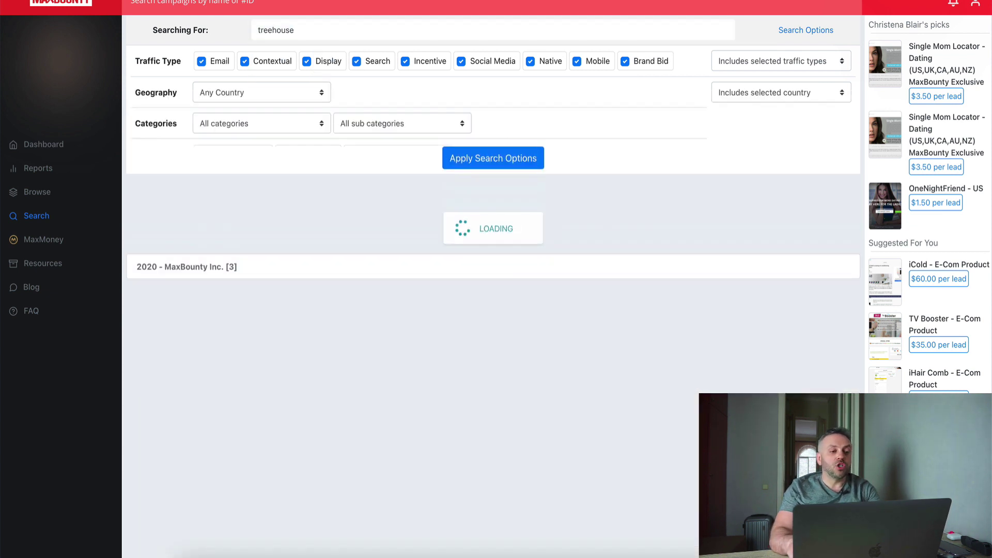
{"action": "left_click", "coordinate": [464, 157]}
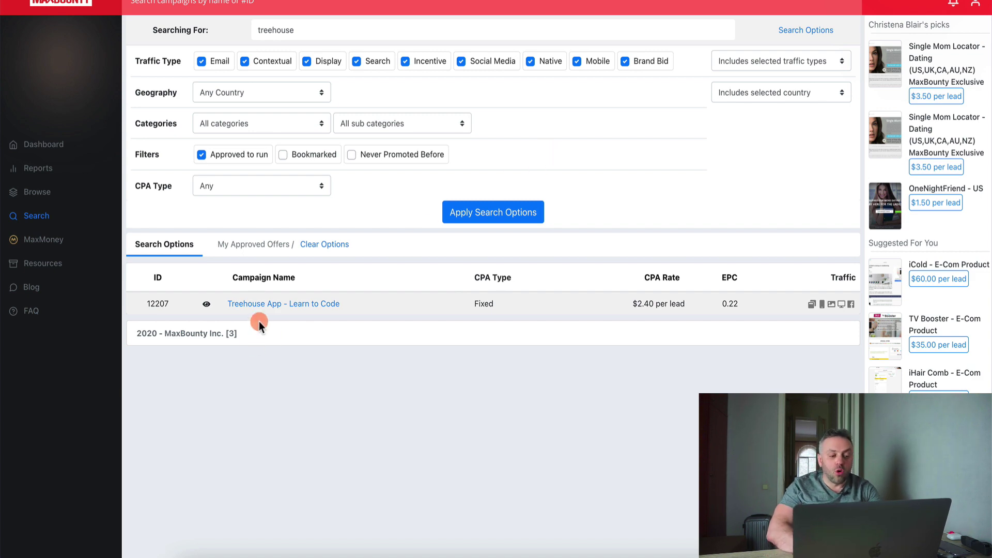
Open the Treehouse App - Learn to Code campaign and follow its category link to the E-Commerce Services campaigns.
{"action": "left_click", "coordinate": [275, 304]}
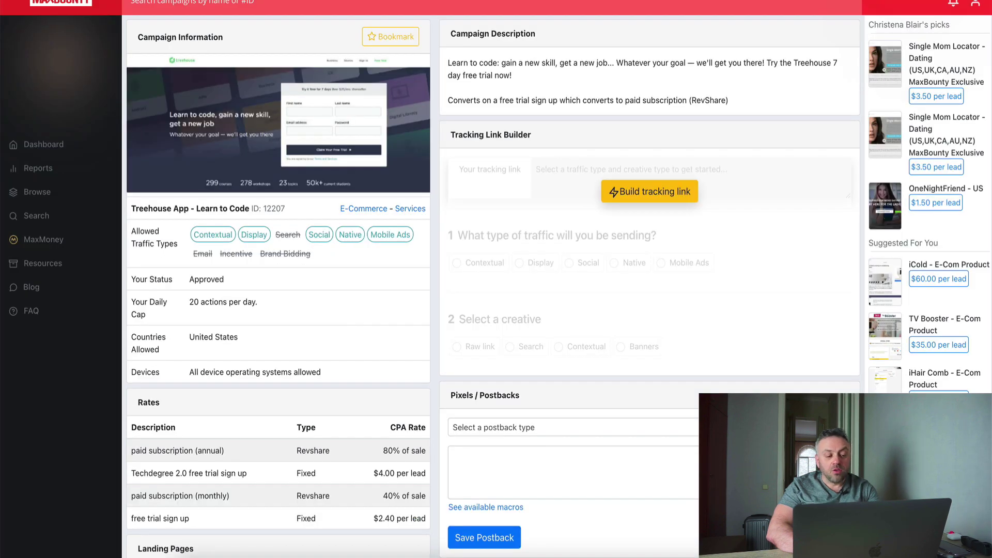
{"action": "left_click", "coordinate": [365, 260]}
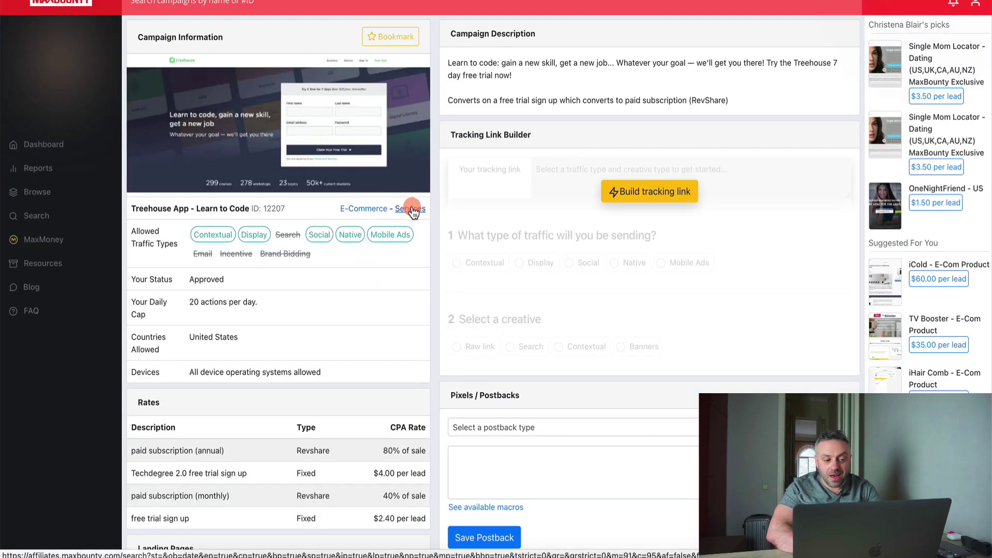
{"action": "left_click", "coordinate": [370, 209]}
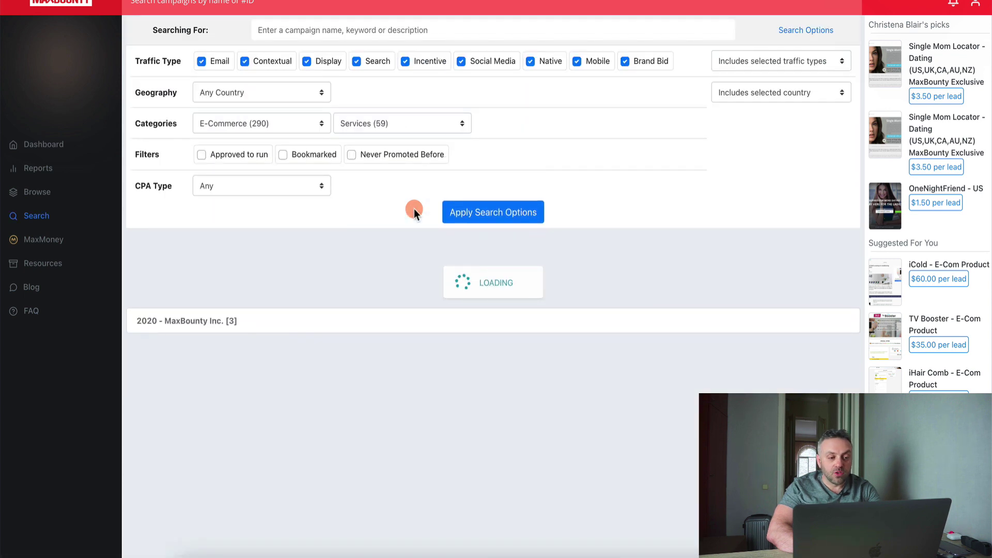
Look through the Services campaigns and filter them to those approved to run.
{"action": "scroll", "coordinate": [386, 351], "scroll_direction": "down", "scroll_amount": 5}
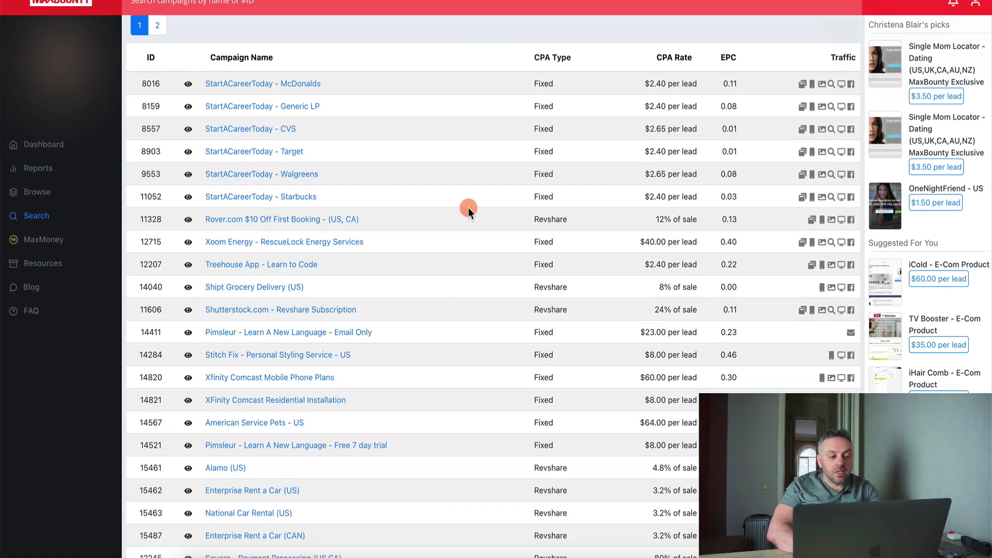
{"action": "scroll", "coordinate": [468, 207], "scroll_direction": "up", "scroll_amount": 5}
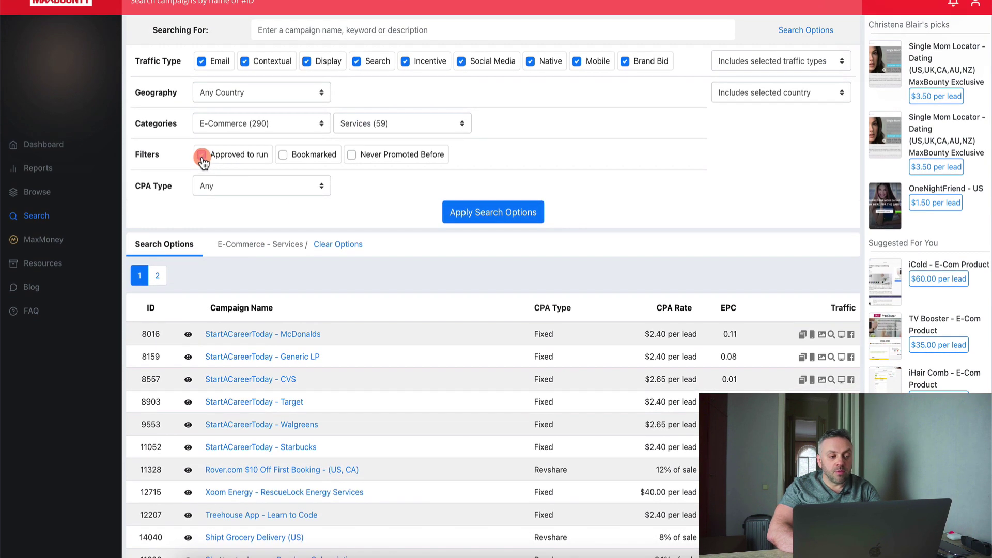
{"action": "left_click", "coordinate": [202, 156]}
{"action": "left_click", "coordinate": [504, 213]}
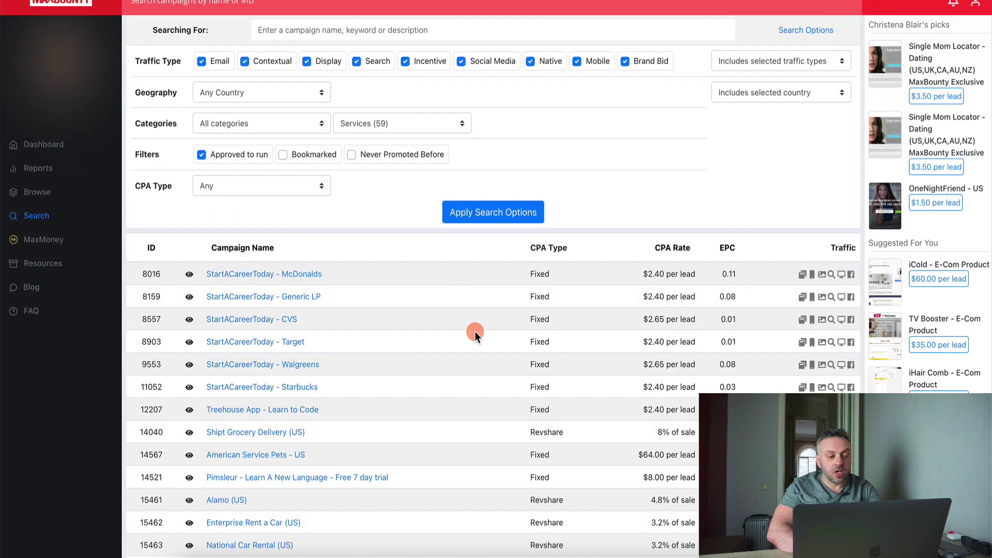
Review the CPA types and CPA rates of the approved Services campaigns.
{"action": "scroll", "coordinate": [475, 331], "scroll_direction": "down", "scroll_amount": 7}
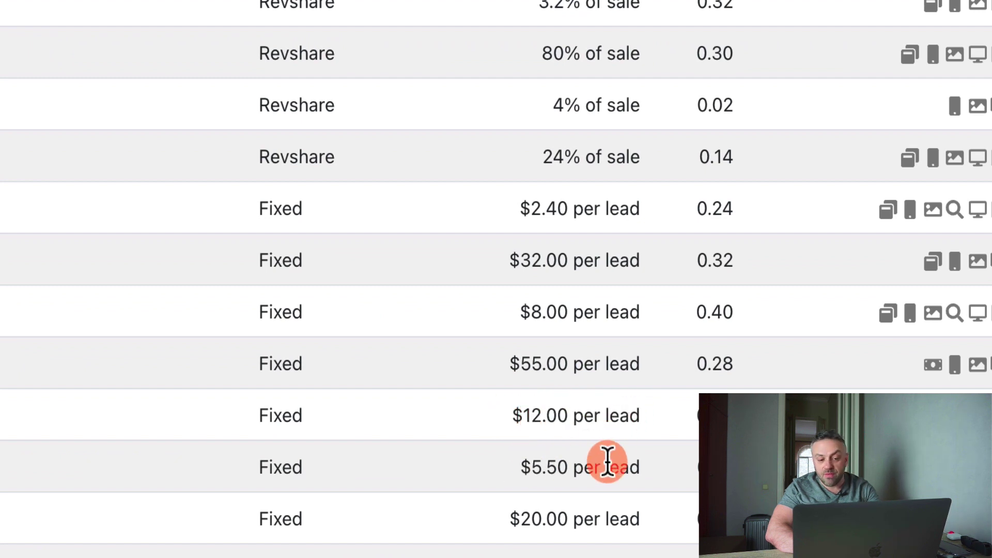
{"action": "scroll", "coordinate": [582, 518], "scroll_direction": "up", "scroll_amount": 5}
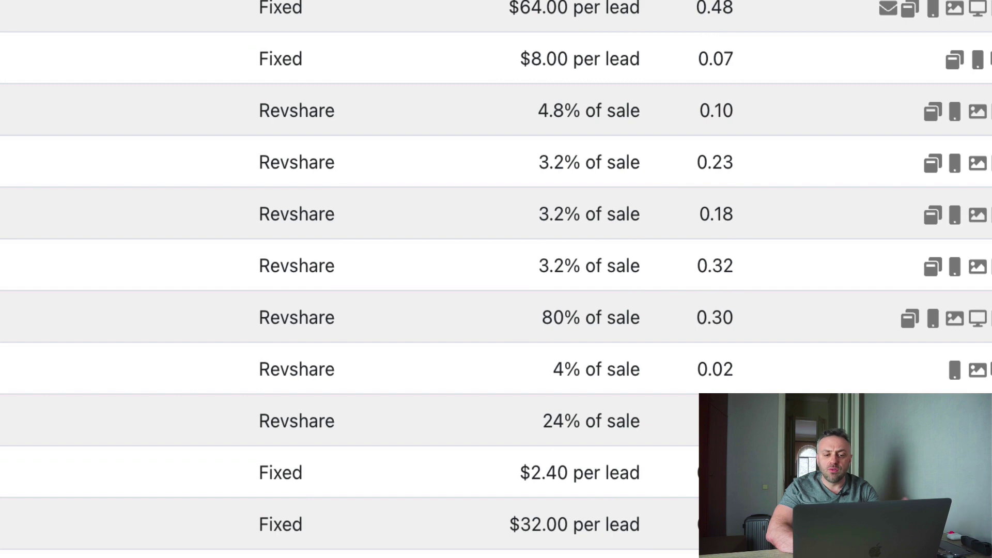
{"action": "scroll", "coordinate": [496, 279], "scroll_direction": "down", "scroll_amount": 10}
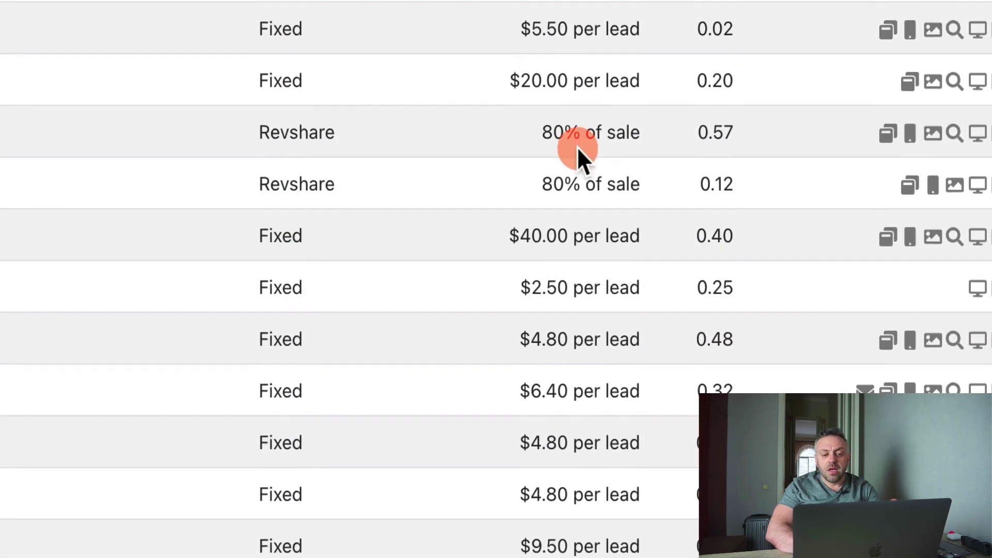
{"action": "scroll", "coordinate": [578, 147], "scroll_direction": "up", "scroll_amount": 10}
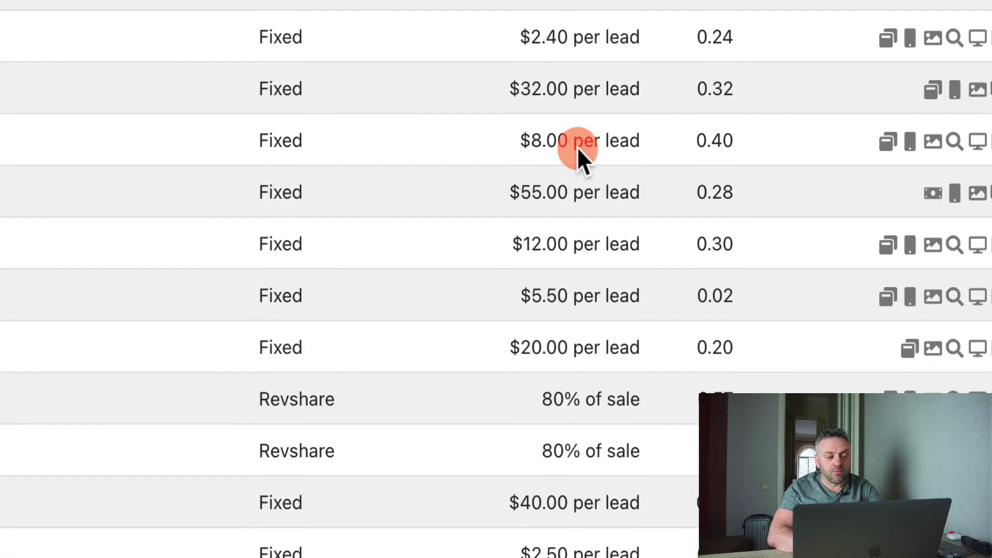
{"action": "scroll", "coordinate": [98, 299], "scroll_direction": "down", "scroll_amount": 8}
{"action": "scroll", "coordinate": [98, 300], "scroll_direction": "down", "scroll_amount": 2}
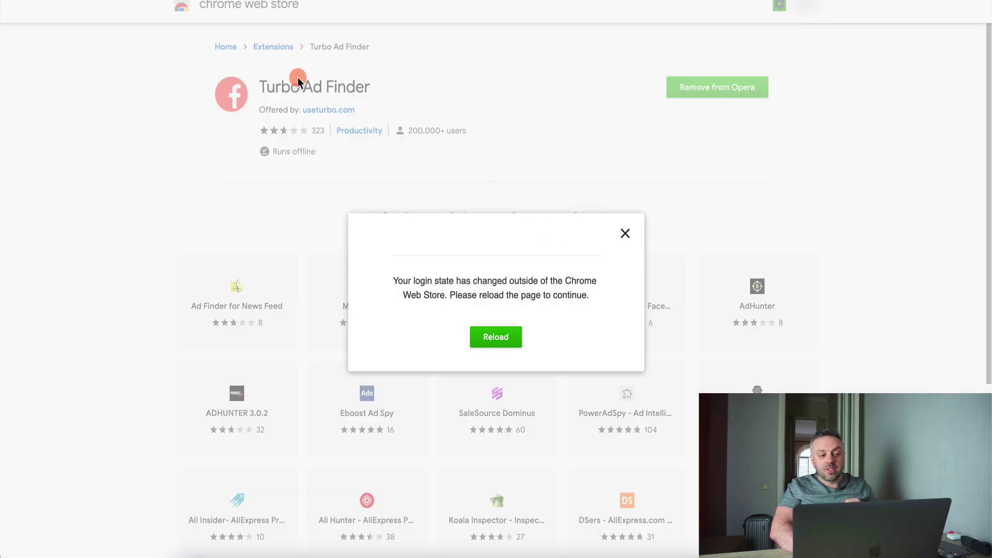
Dismiss the reload notice on the Turbo Ad Finder extension page and browse the sponsored posts in the Facebook feed.
{"action": "left_click", "coordinate": [623, 235]}
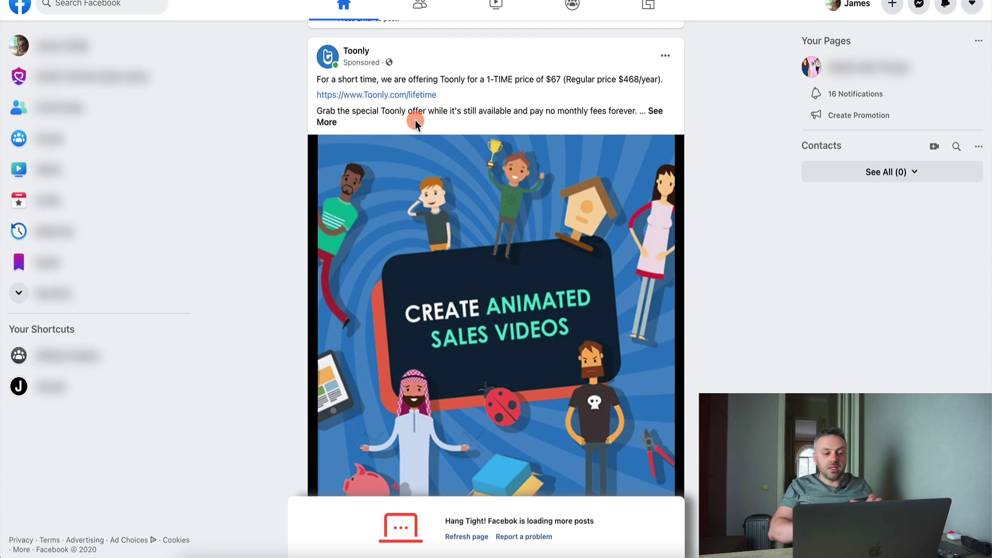
{"action": "scroll", "coordinate": [480, 333], "scroll_direction": "down", "scroll_amount": 1}
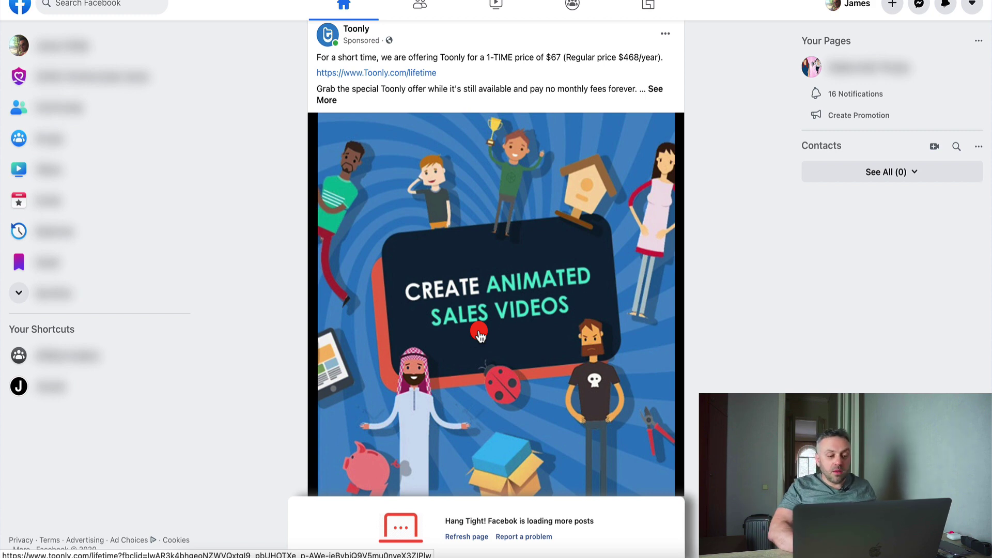
{"action": "scroll", "coordinate": [480, 335], "scroll_direction": "down", "scroll_amount": 10}
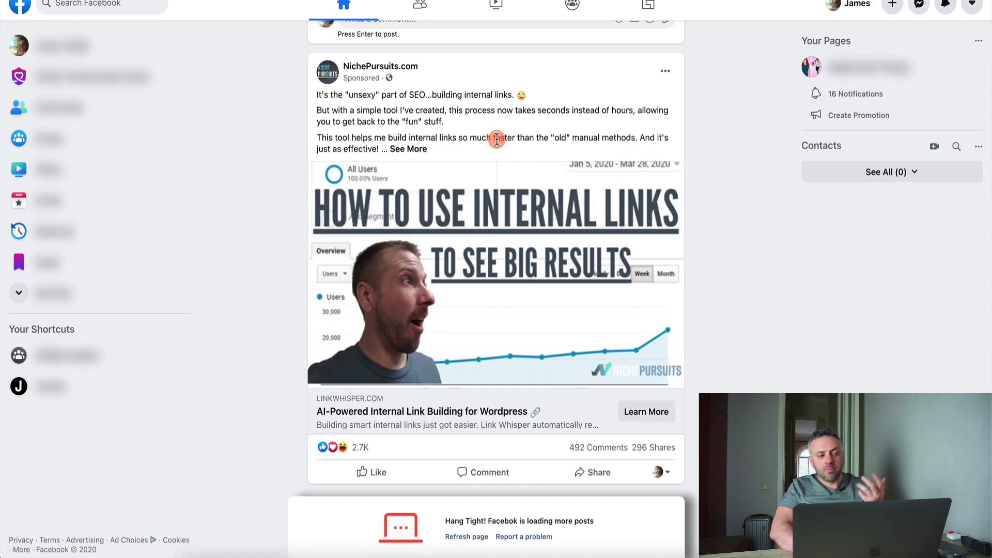
Switch to Riddle and view the example templates for a new Quiz and a new Auto-Quiz without creating either.
{"action": "mouse_move", "coordinate": [379, 88]}
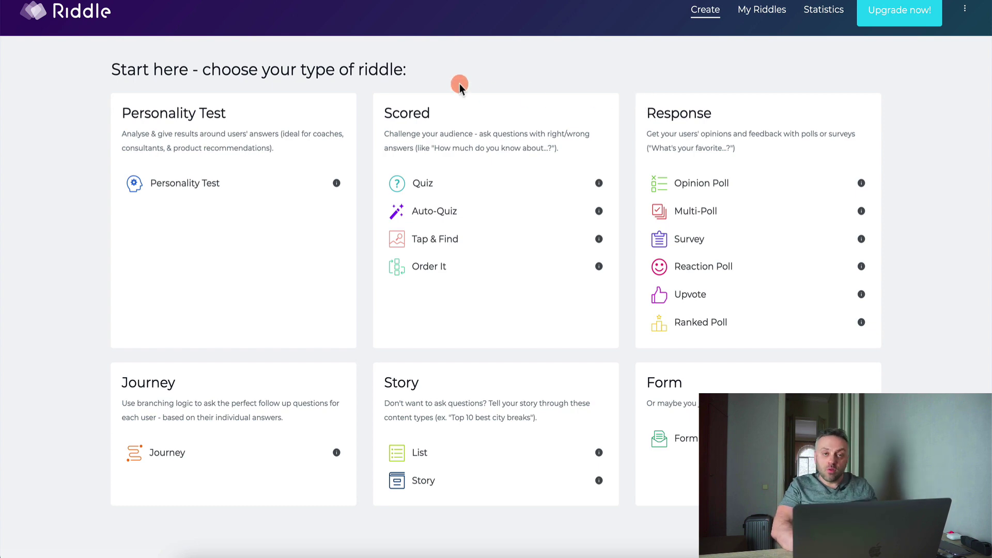
{"action": "left_click", "coordinate": [432, 191]}
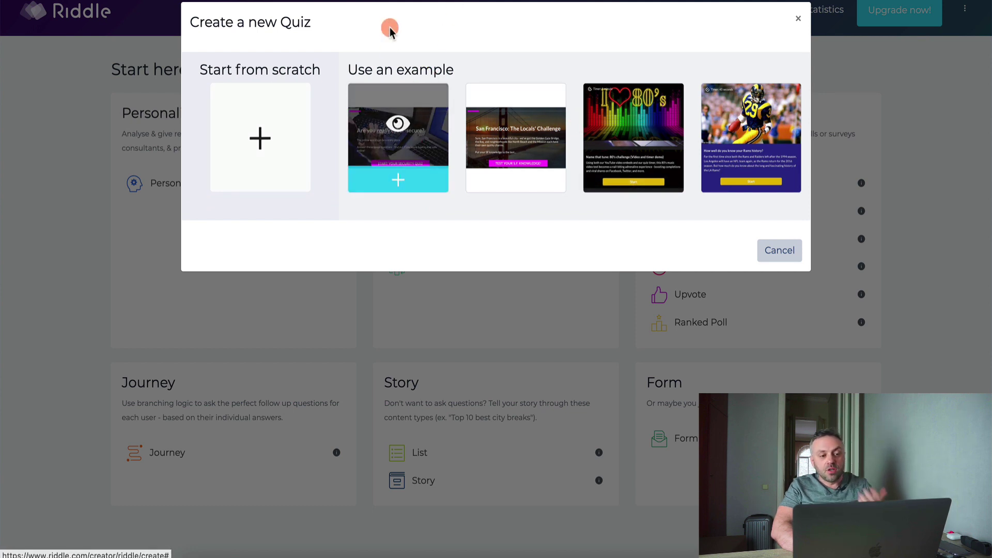
{"action": "mouse_move", "coordinate": [378, 138]}
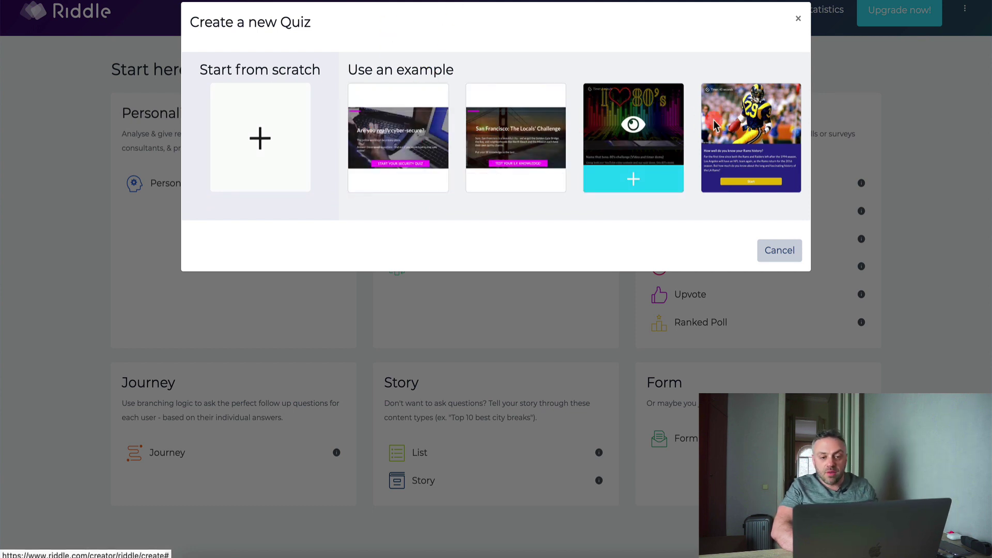
{"action": "left_click", "coordinate": [780, 249]}
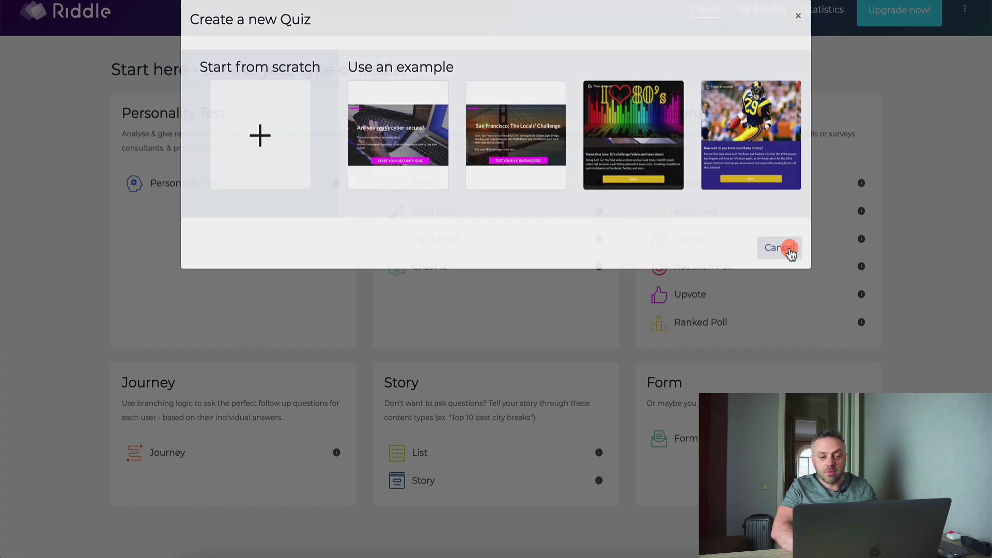
{"action": "left_click", "coordinate": [439, 209]}
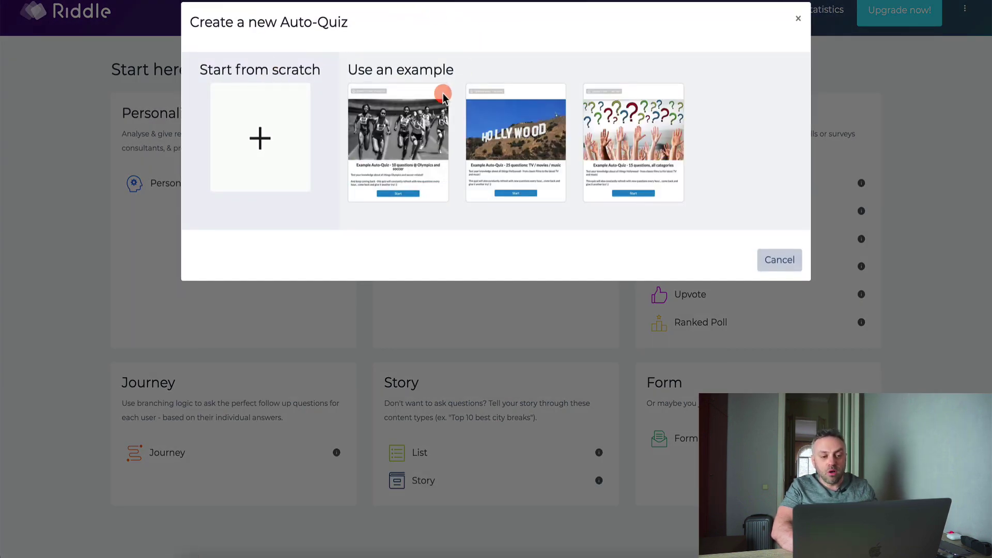
{"action": "left_click", "coordinate": [797, 18]}
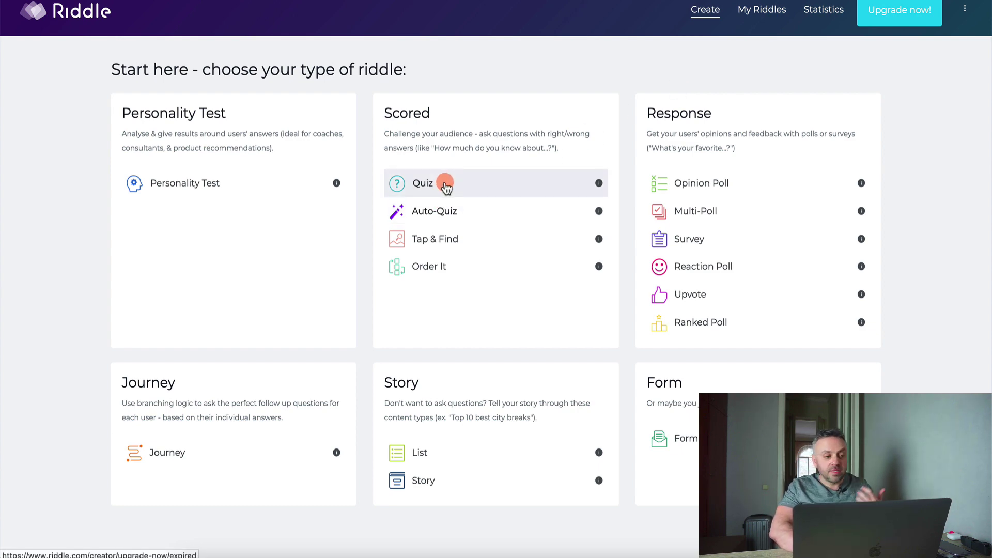
View the example templates for a new Personality Test and close the dialog without creating one.
{"action": "left_click", "coordinate": [231, 185]}
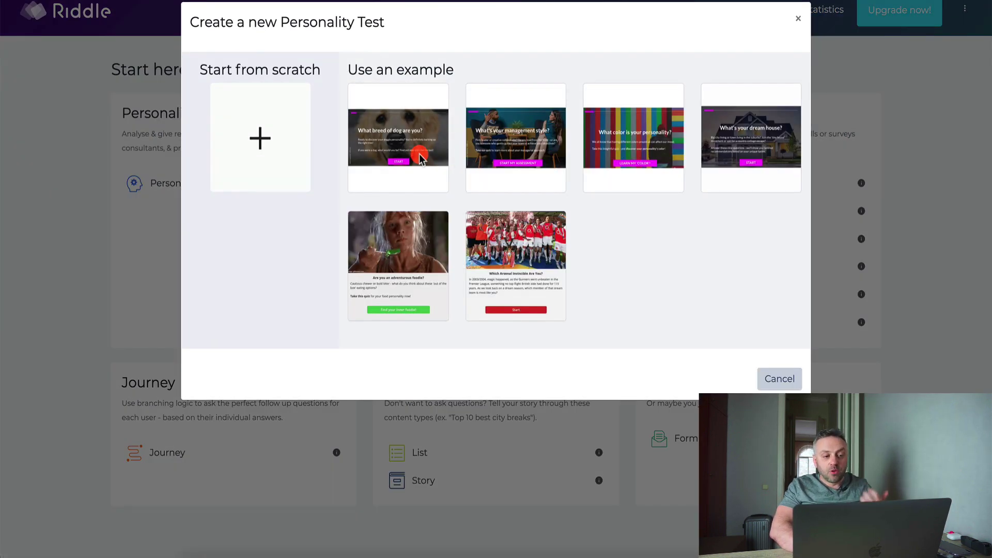
{"action": "mouse_move", "coordinate": [535, 139]}
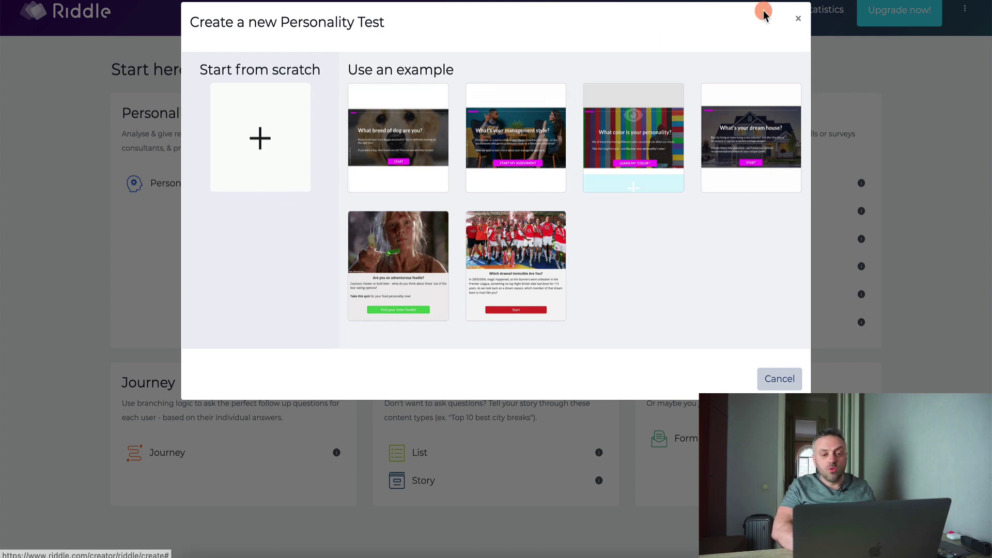
{"action": "left_click", "coordinate": [798, 20]}
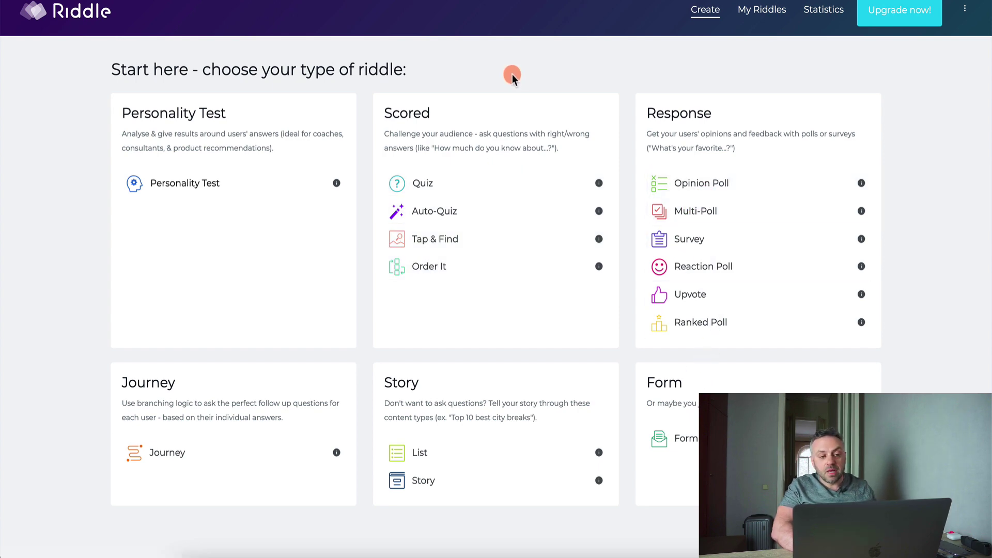
View the example templates for a new Quiz without creating one, and look through the saved draft riddles.
{"action": "left_click", "coordinate": [444, 193]}
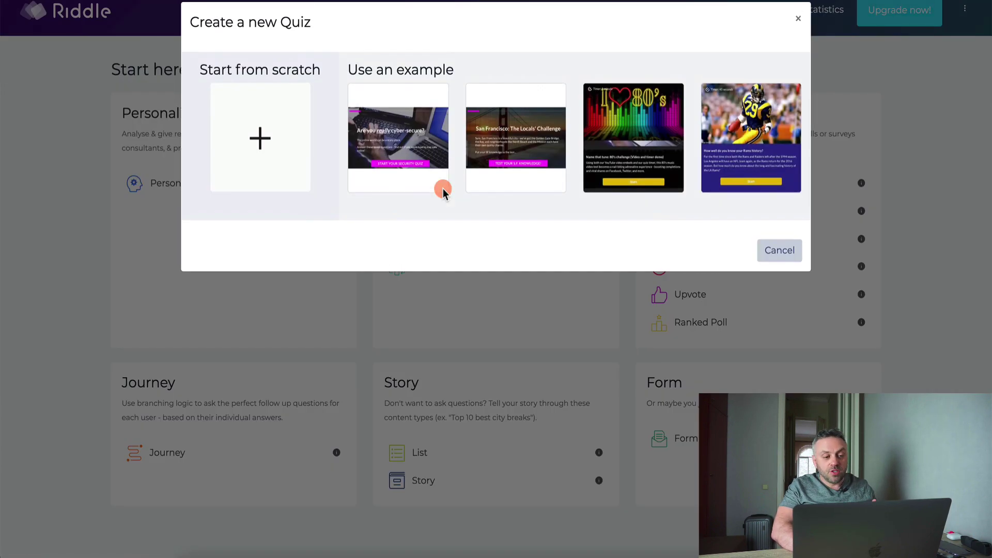
{"action": "mouse_move", "coordinate": [519, 130]}
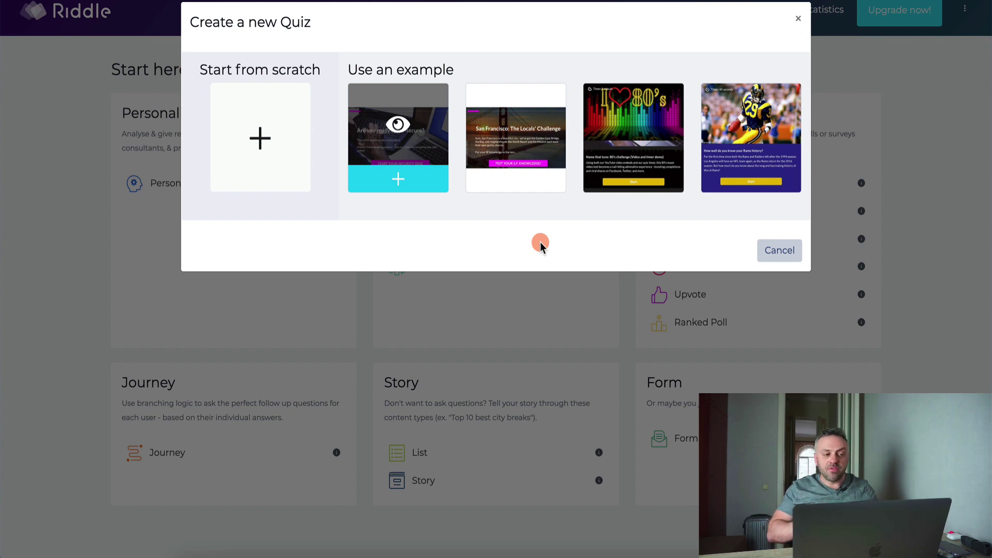
{"action": "left_click", "coordinate": [40, 278]}
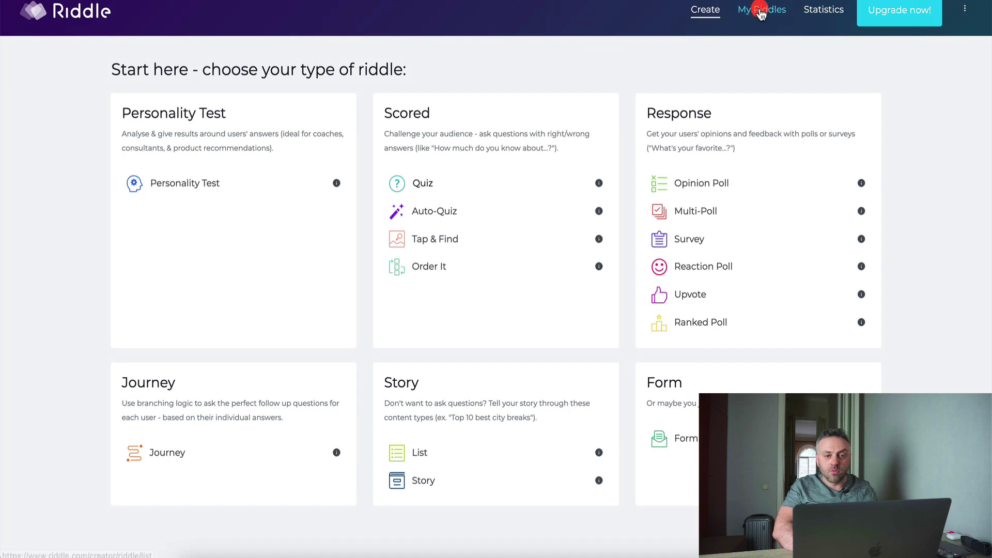
{"action": "left_click", "coordinate": [761, 10]}
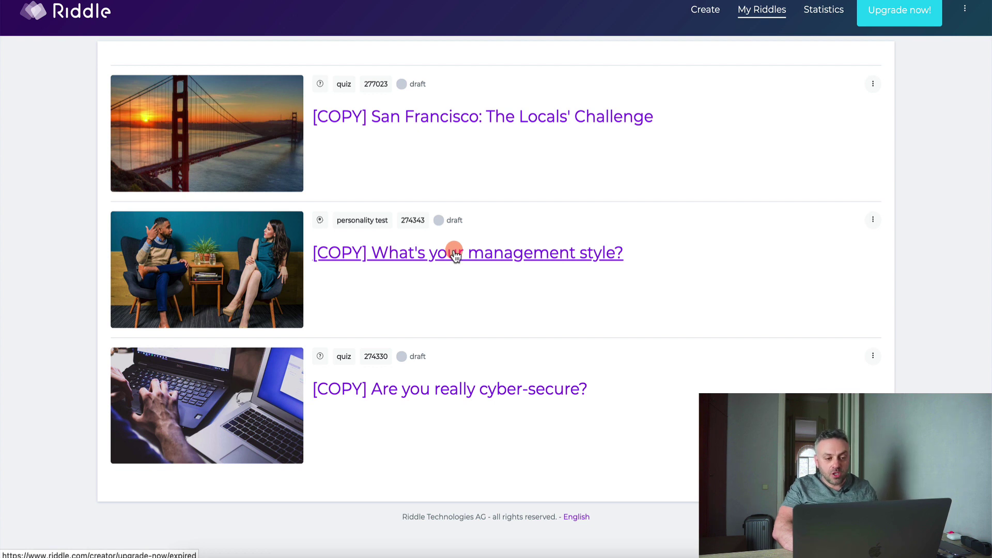
{"action": "left_click", "coordinate": [550, 253]}
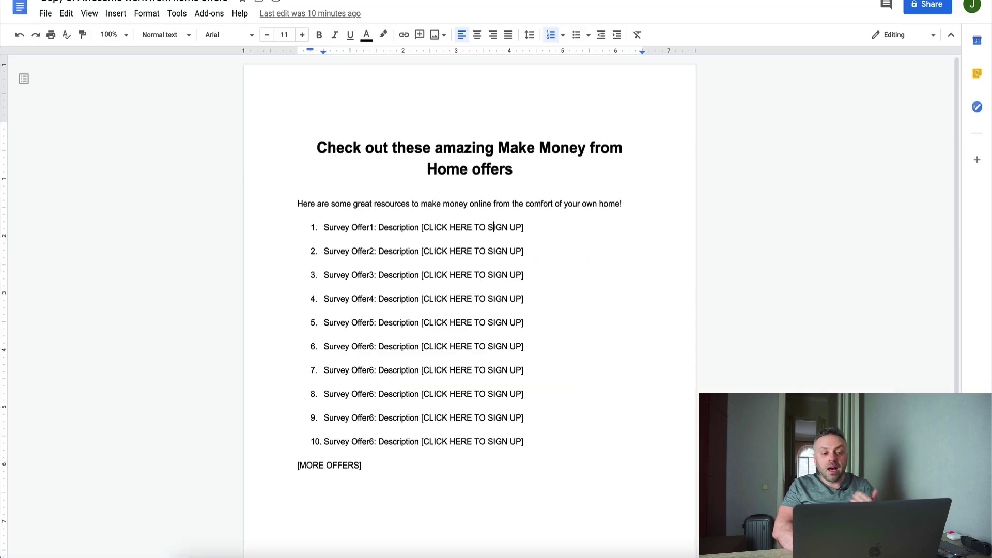
Switch to Facebook Ads Manager and open the ad set ADS1 of campaign CAMP1 for editing.
{"action": "left_click", "coordinate": [434, 240]}
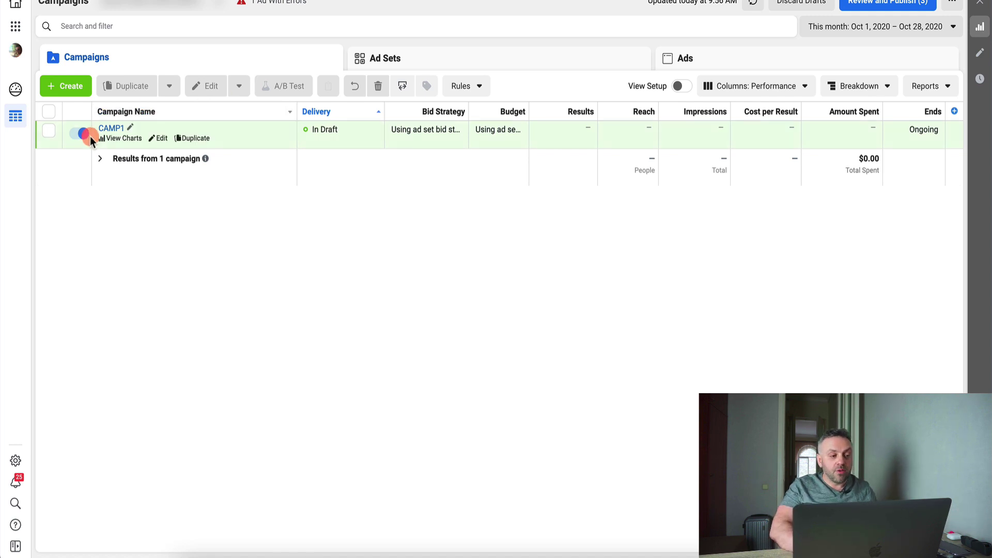
{"action": "left_click", "coordinate": [128, 126]}
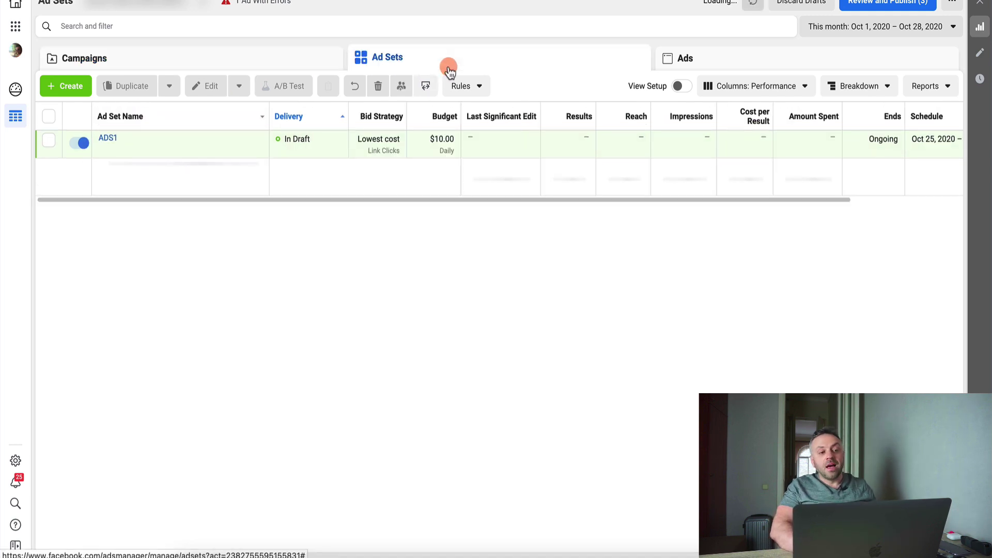
{"action": "left_click", "coordinate": [160, 148]}
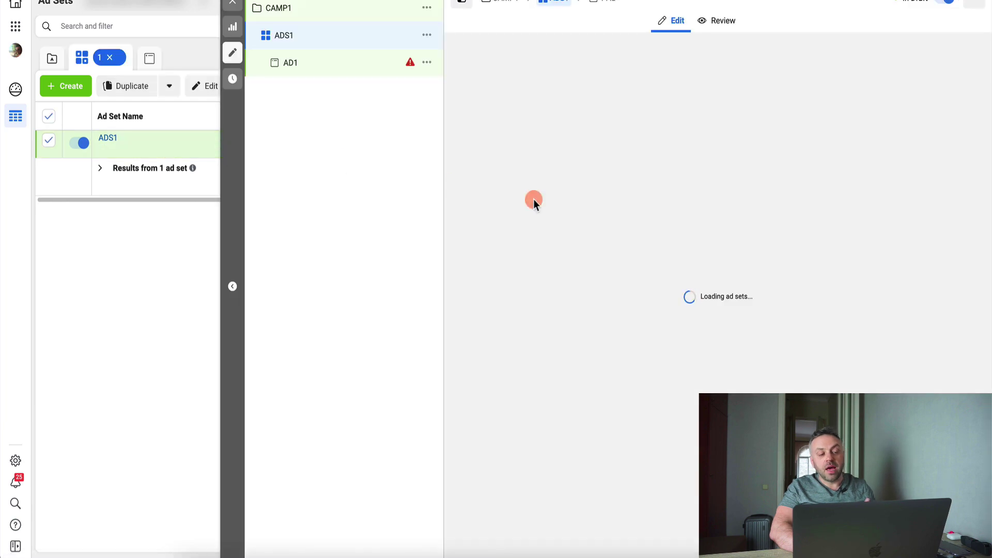
Set the start date of the ADS1 ad set to October 29, 2020 in its budget and schedule settings.
{"action": "scroll", "coordinate": [533, 201], "scroll_direction": "down", "scroll_amount": 10}
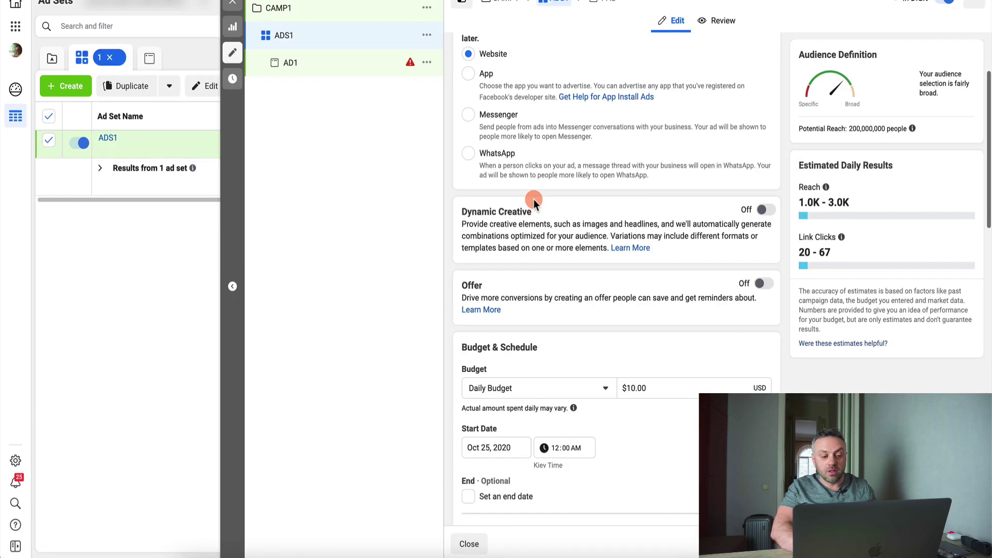
{"action": "scroll", "coordinate": [533, 199], "scroll_direction": "up", "scroll_amount": 3}
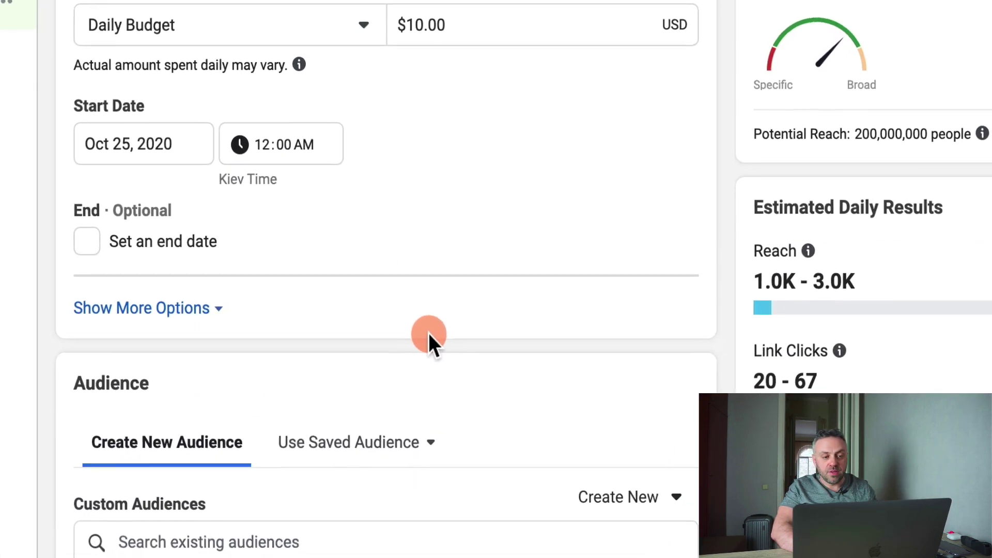
{"action": "left_click", "coordinate": [138, 135]}
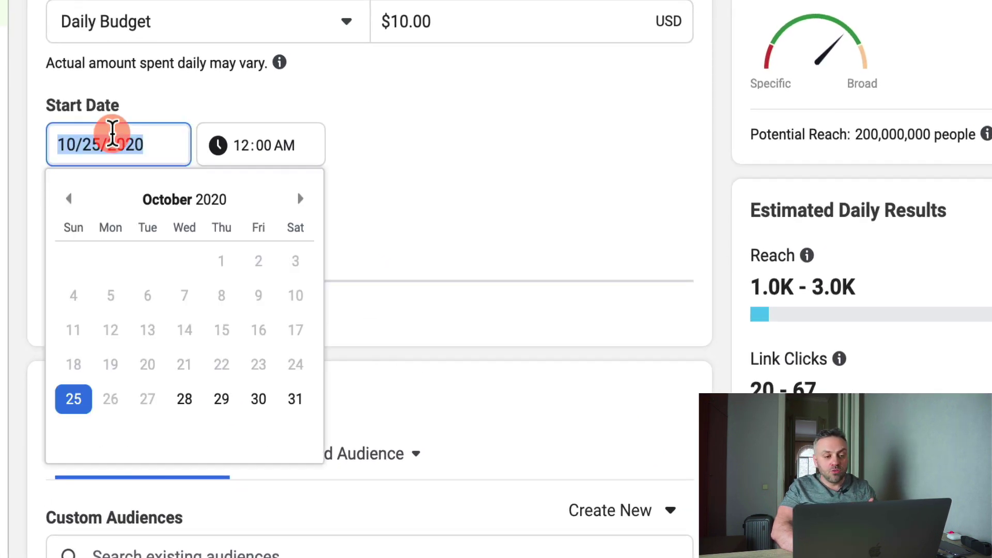
{"action": "left_click", "coordinate": [182, 402]}
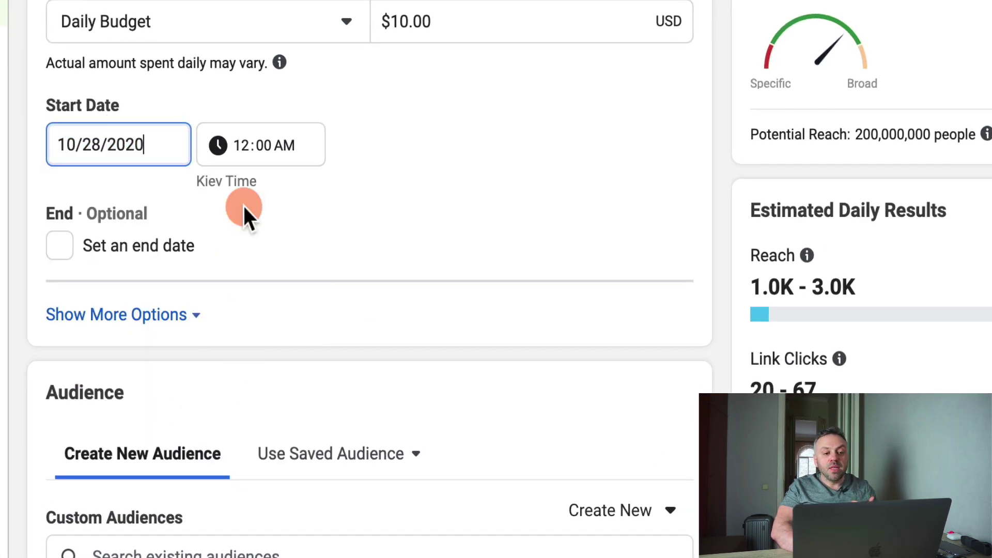
{"action": "left_click", "coordinate": [140, 148]}
{"action": "left_click", "coordinate": [222, 405]}
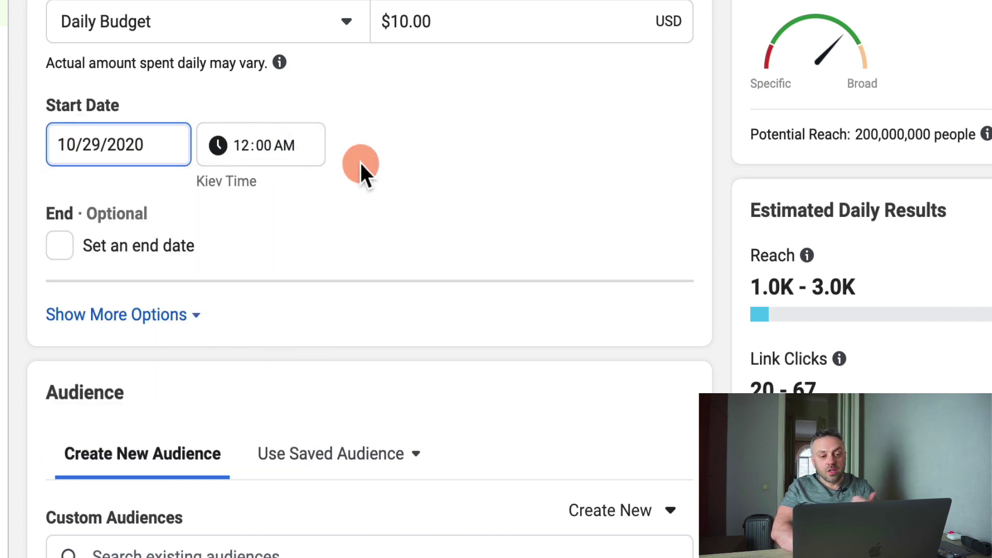
Search the detailed targeting interests for "survey" and add Paid survey to the ad set's audience.
{"action": "scroll", "coordinate": [448, 185], "scroll_direction": "down", "scroll_amount": 8}
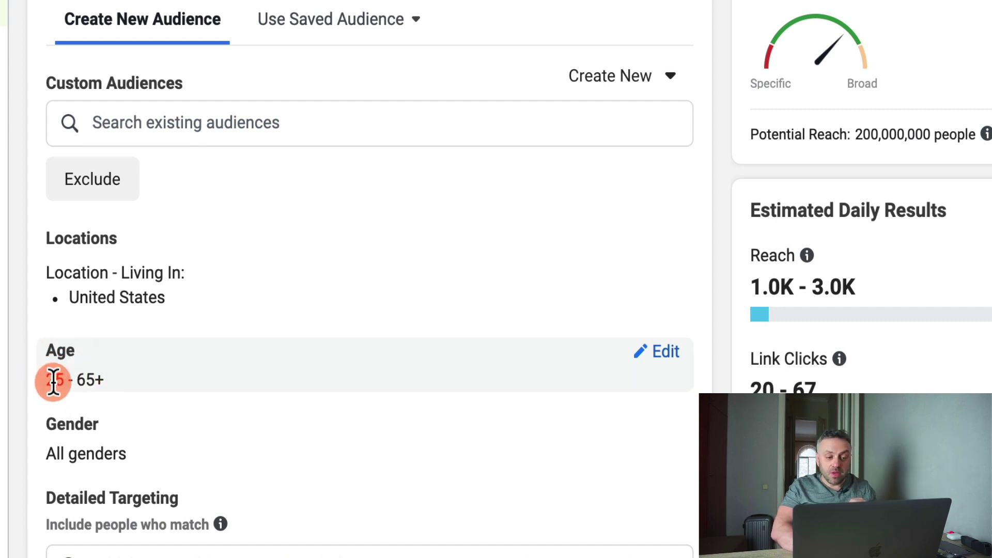
{"action": "scroll", "coordinate": [122, 448], "scroll_direction": "down", "scroll_amount": 4}
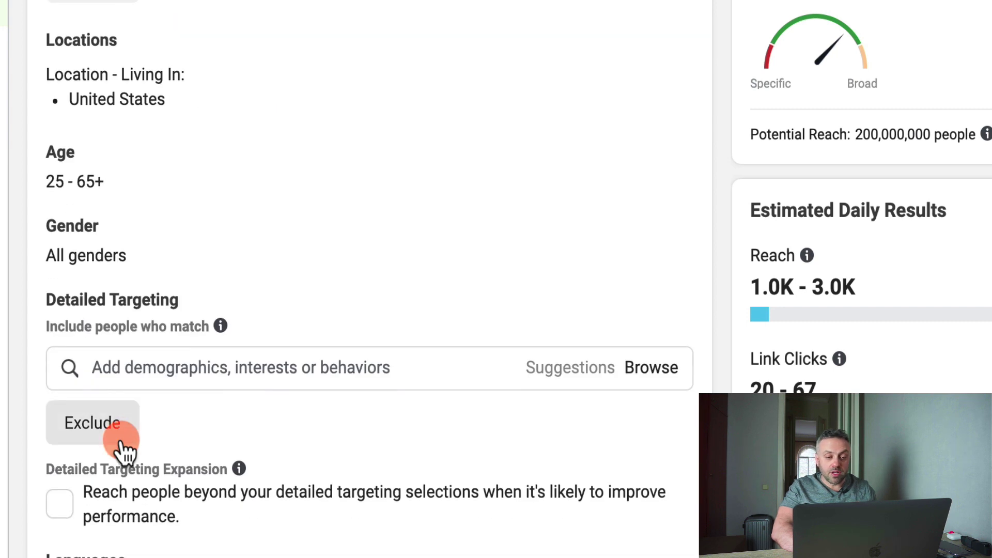
{"action": "left_click", "coordinate": [233, 370]}
{"action": "type", "text": "survey"}
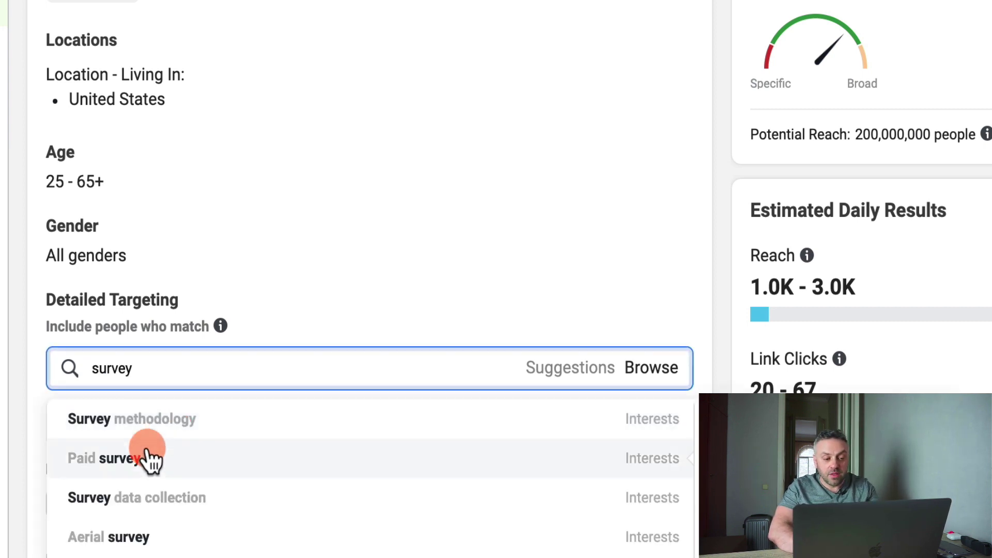
{"action": "left_click", "coordinate": [161, 467]}
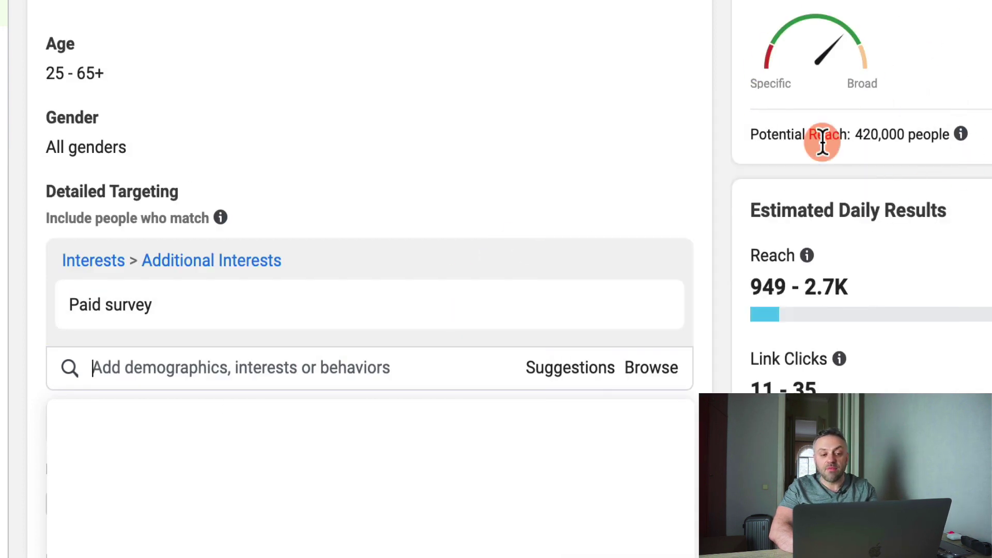
Add the suggested SurveyMonkey interest to the detailed targeting and look at the further suggestions.
{"action": "left_click", "coordinate": [570, 385]}
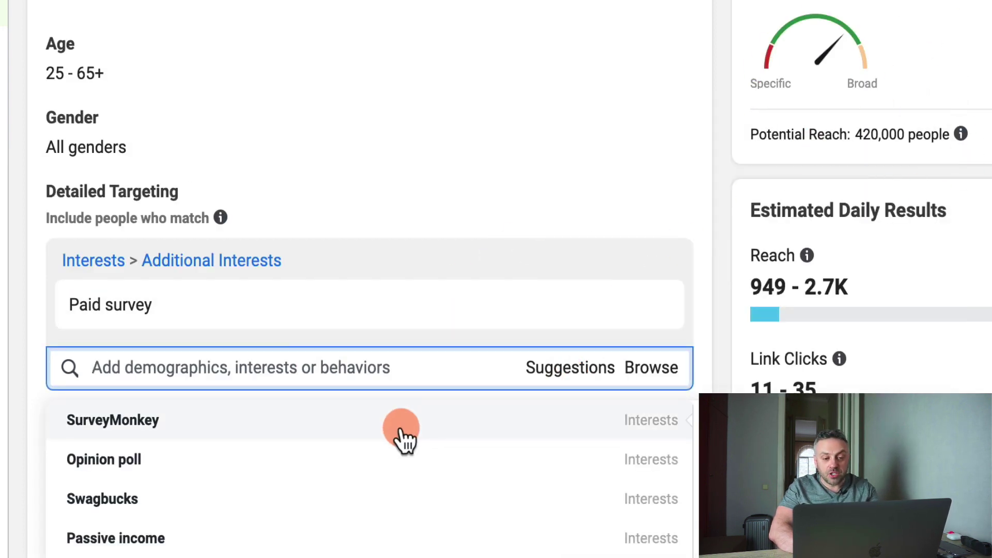
{"action": "left_click", "coordinate": [405, 439]}
{"action": "left_click", "coordinate": [566, 380]}
{"action": "left_click", "coordinate": [572, 382]}
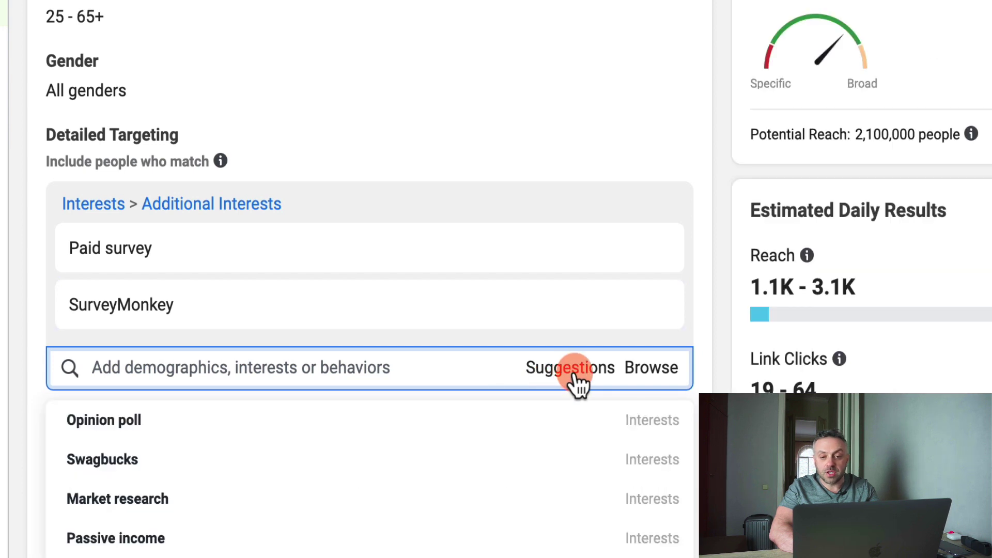
{"action": "left_click", "coordinate": [23, 254]}
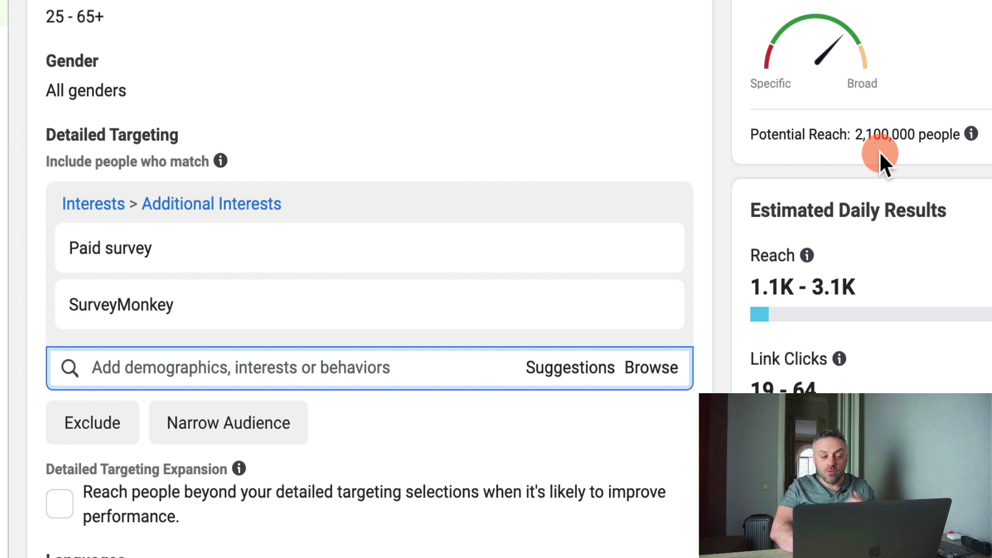
Remove the Paid survey and SurveyMonkey interests from the ad set's detailed targeting.
{"action": "mouse_move", "coordinate": [553, 242]}
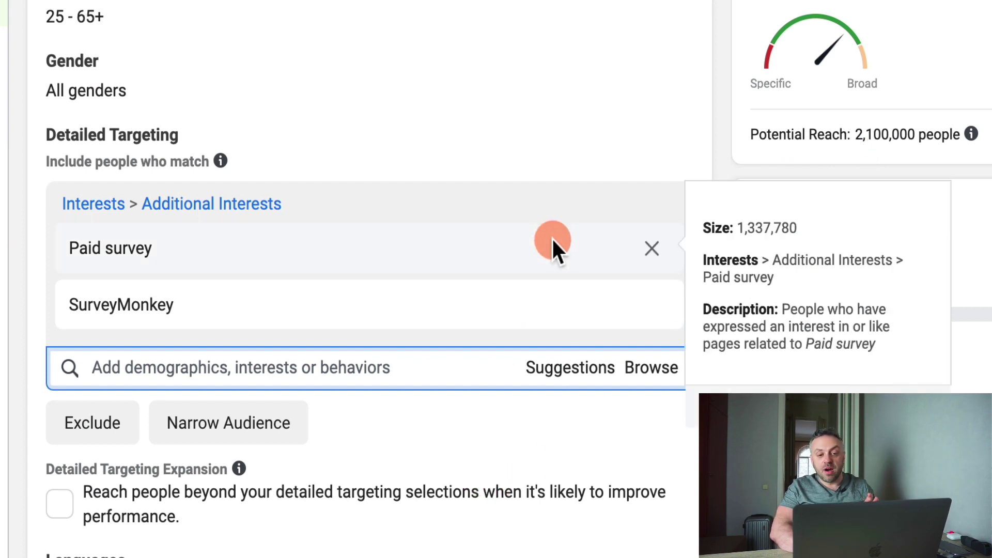
{"action": "left_click", "coordinate": [652, 250]}
{"action": "left_click", "coordinate": [652, 250]}
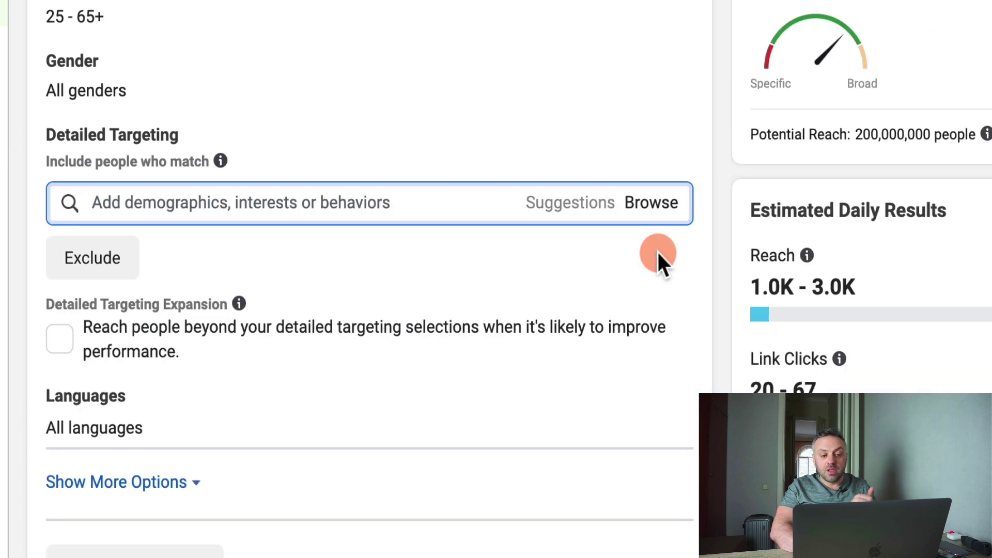
Search the detailed targeting interests for "treehouse" and add Treehouse (company) to the audience.
{"action": "left_click", "coordinate": [375, 200]}
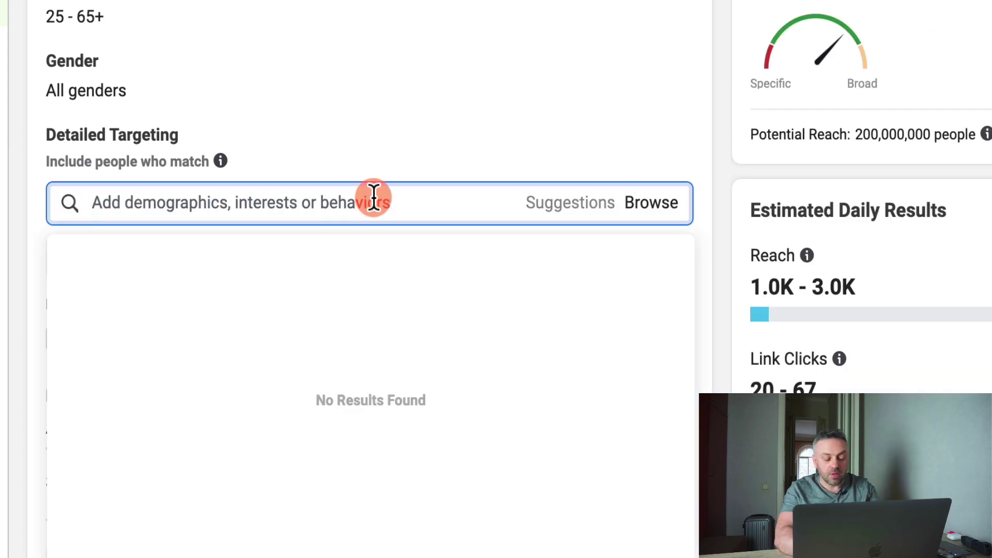
{"action": "type", "text": "treehous"}
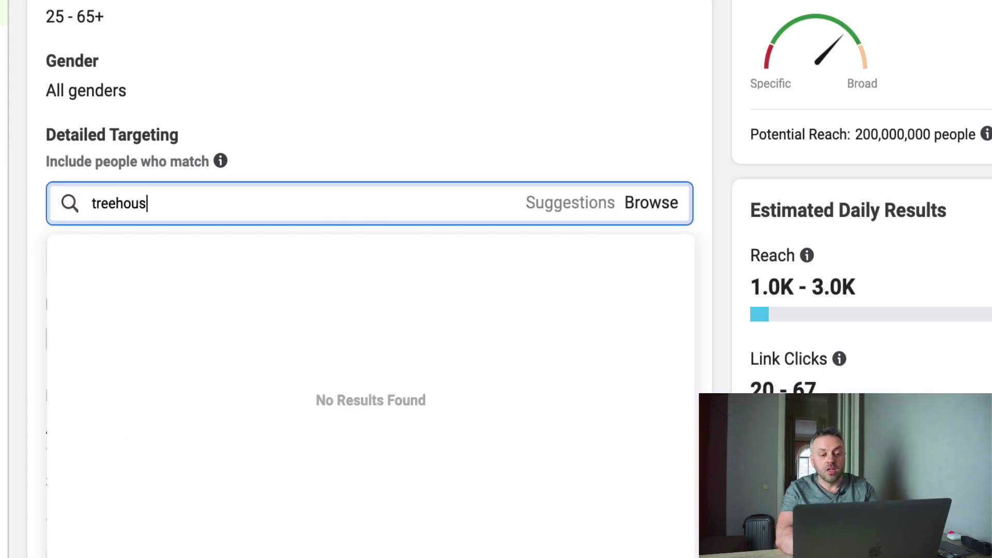
{"action": "type", "text": "e"}
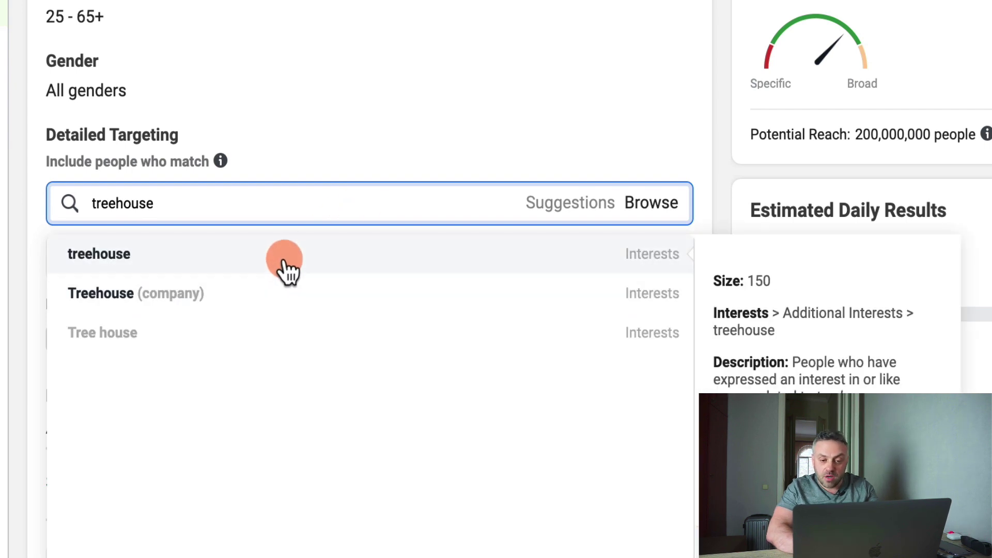
{"action": "left_click", "coordinate": [278, 293]}
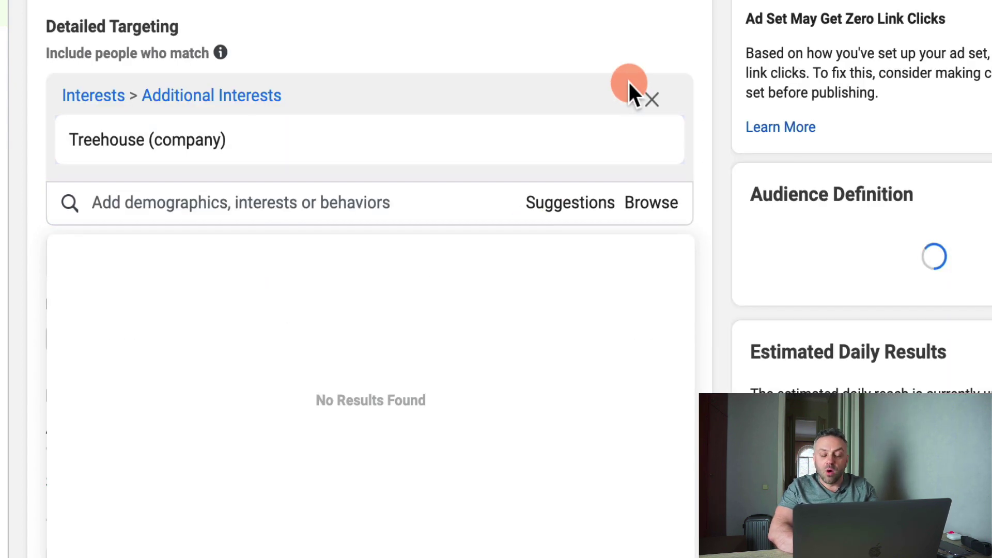
Add Udacity and Udemy from the suggested interests to the detailed targeting, and close the suggestions.
{"action": "left_click", "coordinate": [593, 204]}
{"action": "left_click", "coordinate": [514, 263]}
{"action": "left_click", "coordinate": [576, 209]}
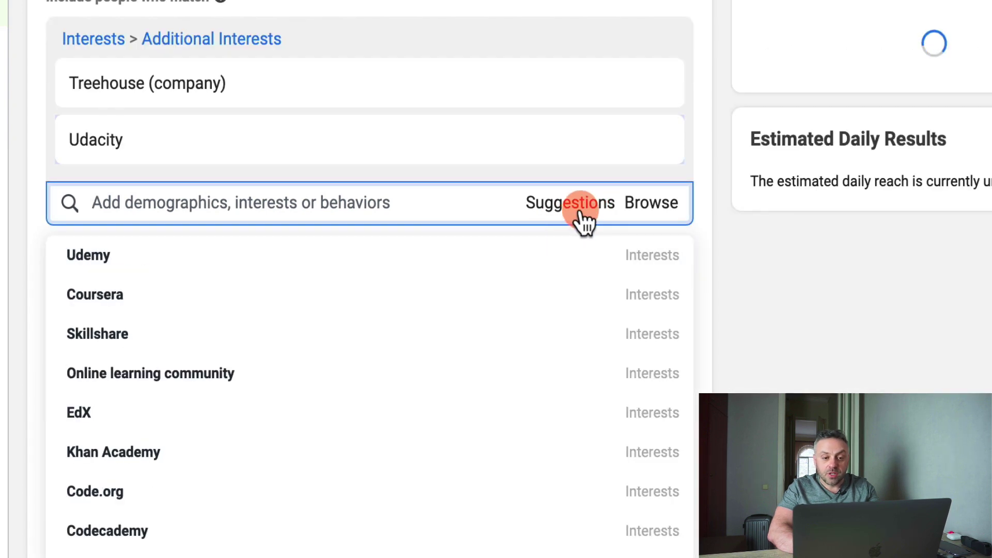
{"action": "left_click", "coordinate": [519, 267]}
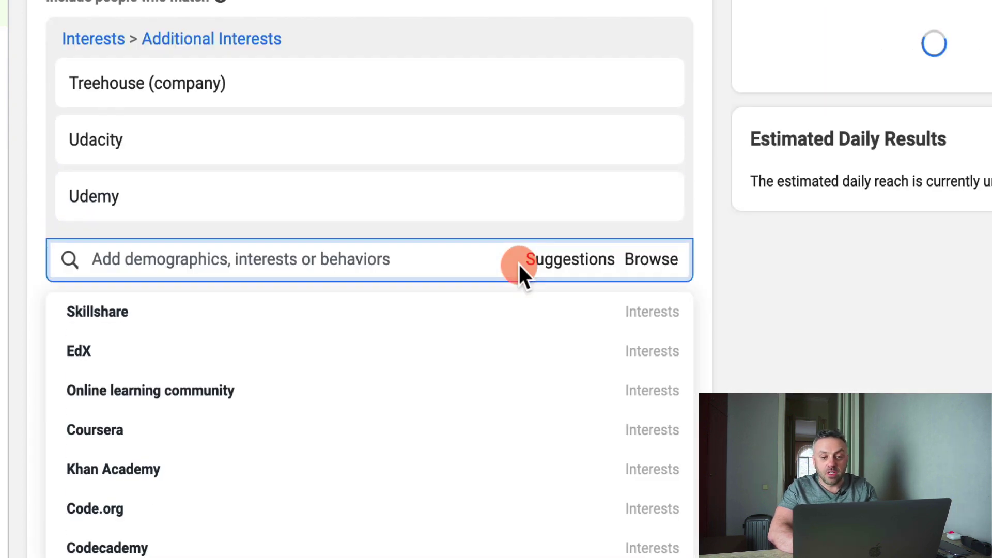
{"action": "left_click", "coordinate": [345, 20]}
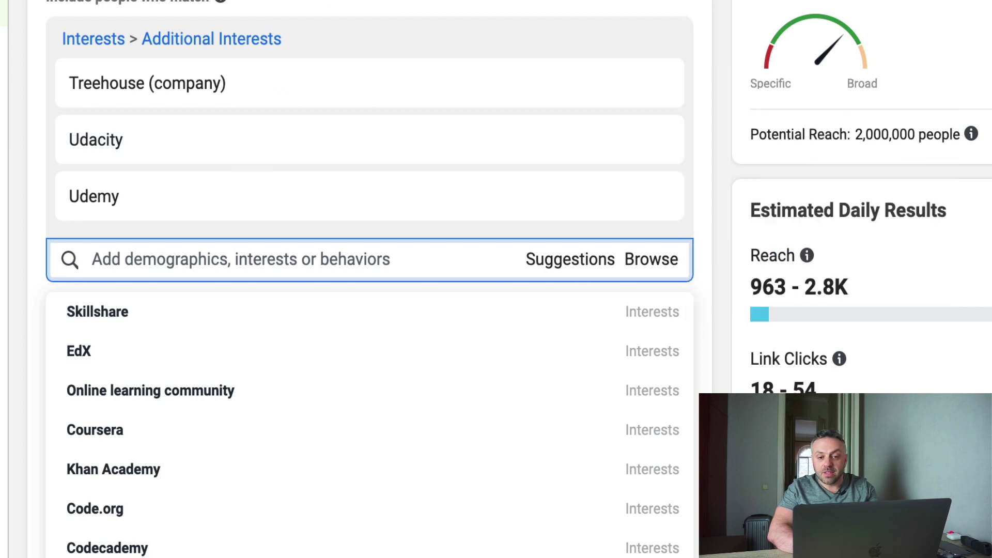
{"action": "key", "text": "Escape"}
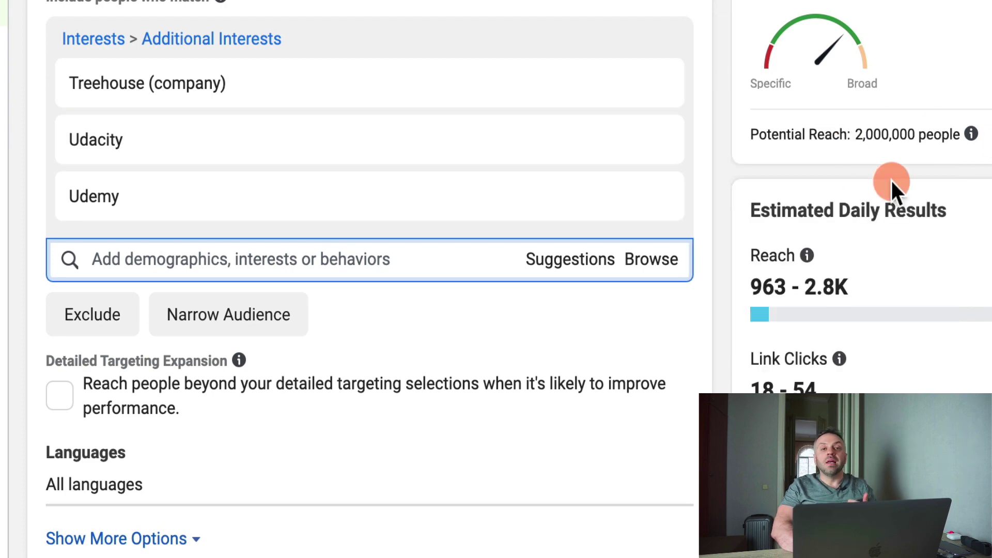
Open the ad AD1 and review its identity, format, media, primary text and website destination settings.
{"action": "scroll", "coordinate": [593, 389], "scroll_direction": "down", "scroll_amount": 5}
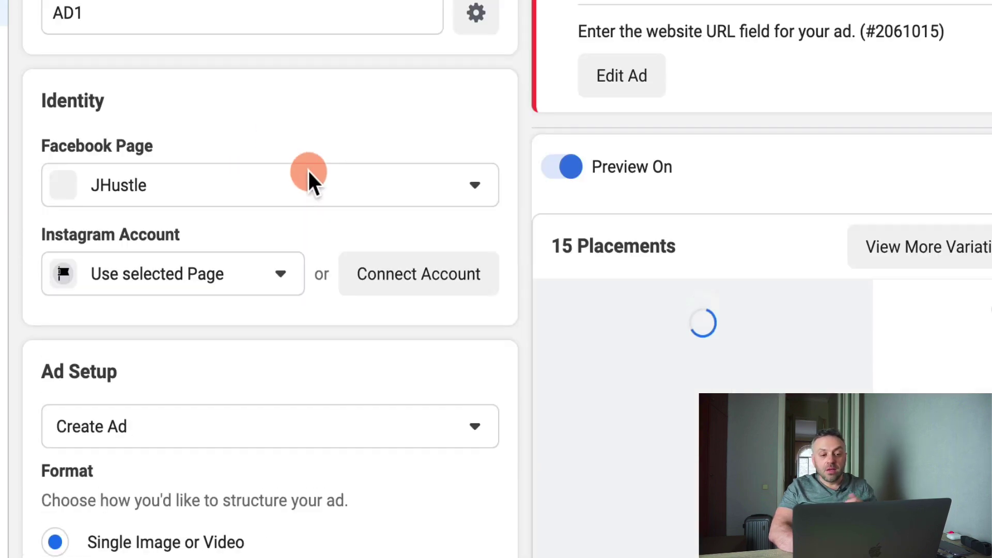
{"action": "scroll", "coordinate": [414, 161], "scroll_direction": "down", "scroll_amount": 5}
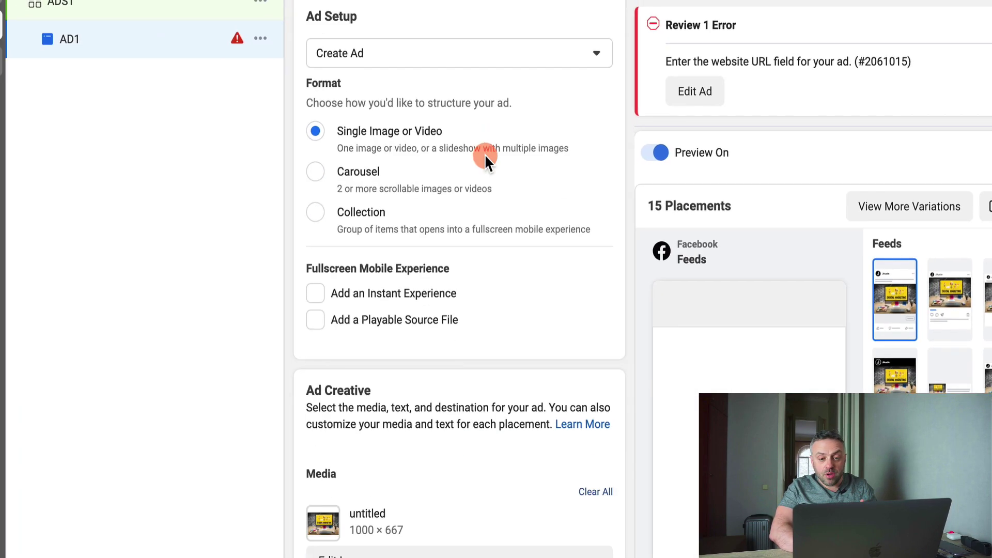
{"action": "scroll", "coordinate": [485, 155], "scroll_direction": "down", "scroll_amount": 5}
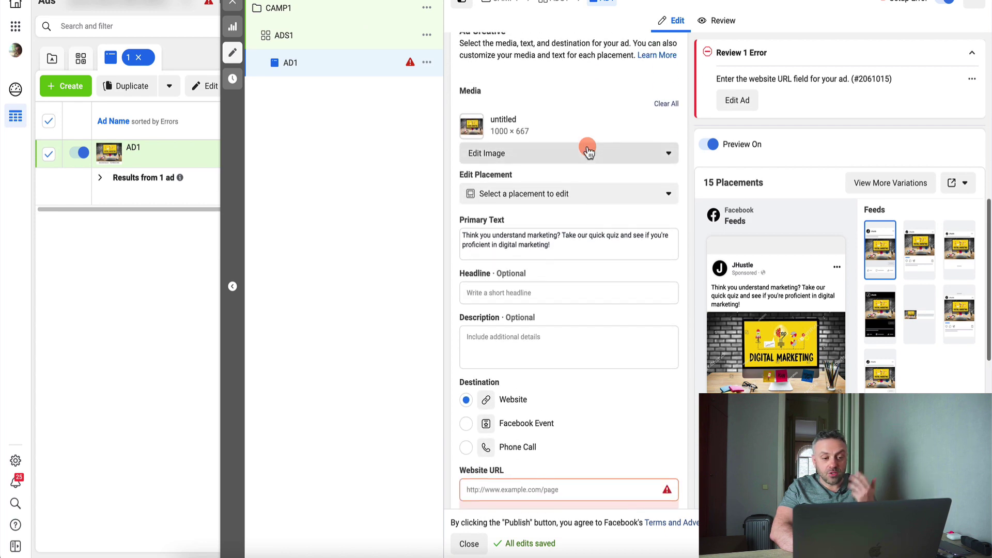
{"action": "scroll", "coordinate": [588, 150], "scroll_direction": "up", "scroll_amount": 5}
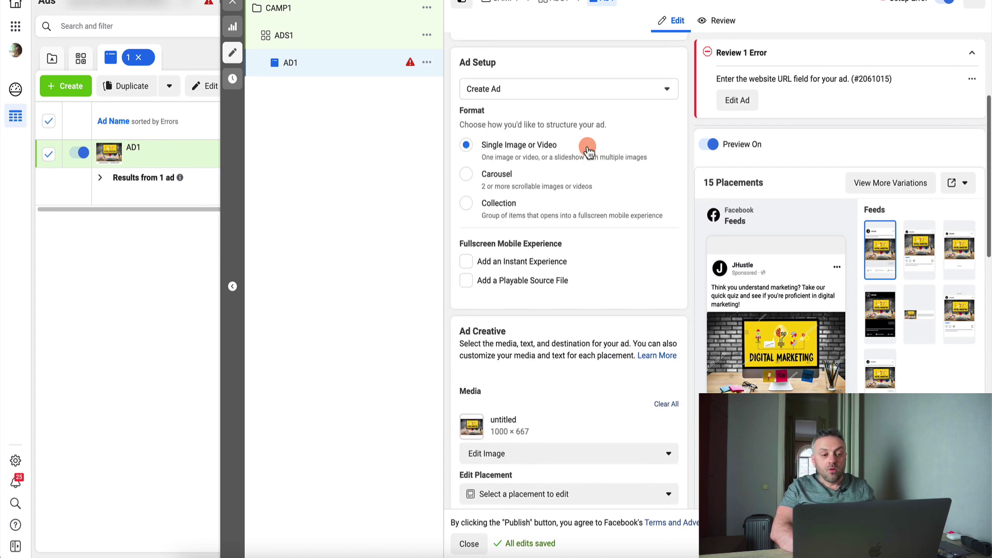
{"action": "scroll", "coordinate": [587, 150], "scroll_direction": "down", "scroll_amount": 8}
{"action": "scroll", "coordinate": [587, 149], "scroll_direction": "up", "scroll_amount": 4}
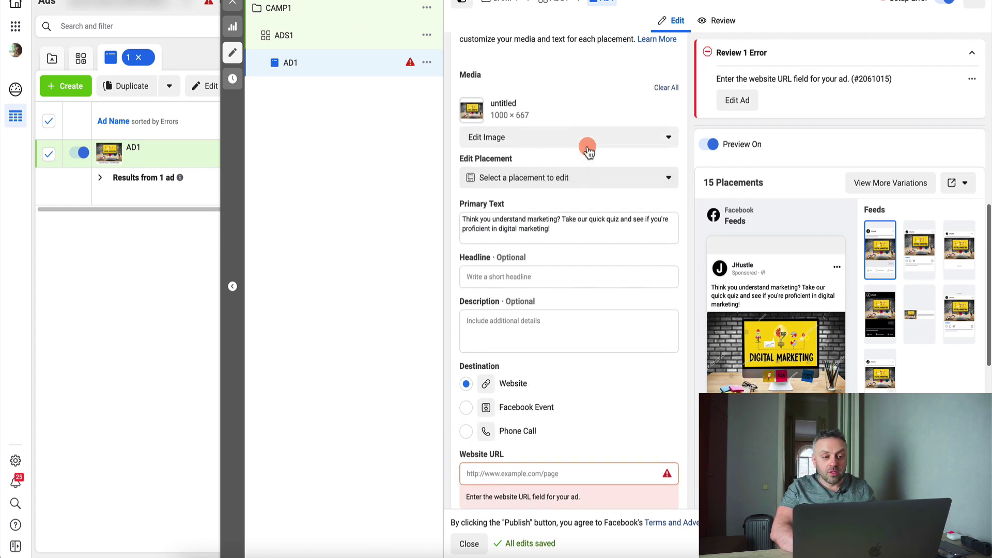
Clear the current digital marketing image from the media of the ad AD1.
{"action": "scroll", "coordinate": [560, 140], "scroll_direction": "up", "scroll_amount": 5}
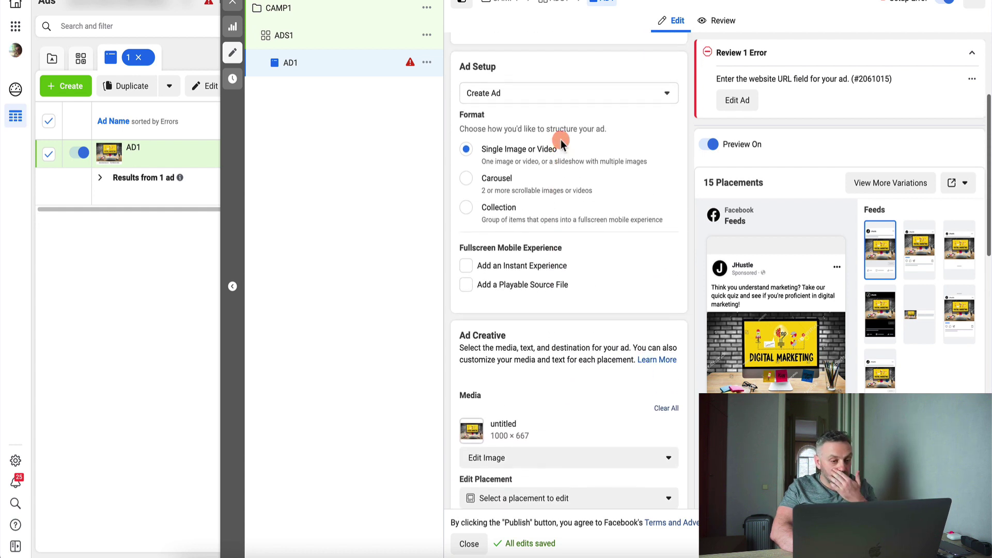
{"action": "scroll", "coordinate": [560, 140], "scroll_direction": "up", "scroll_amount": 3}
{"action": "scroll", "coordinate": [559, 150], "scroll_direction": "down", "scroll_amount": 1}
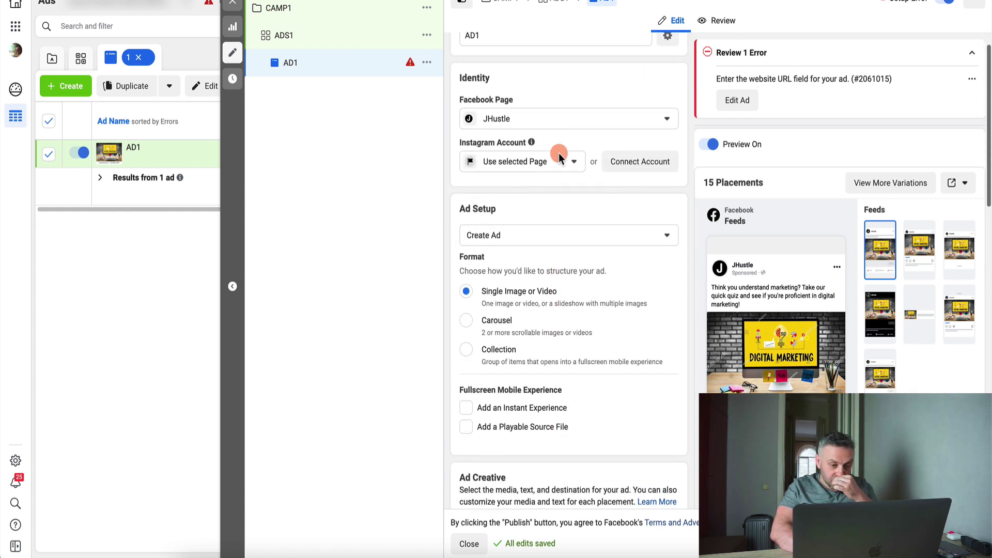
{"action": "left_click", "coordinate": [561, 240]}
{"action": "left_click", "coordinate": [561, 240]}
{"action": "scroll", "coordinate": [545, 318], "scroll_direction": "down", "scroll_amount": 5}
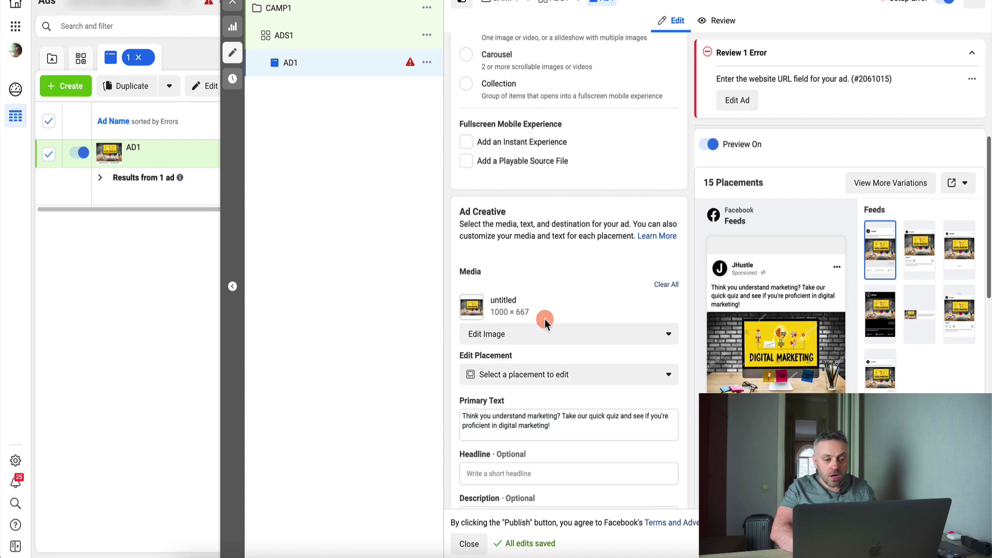
{"action": "left_click", "coordinate": [666, 285]}
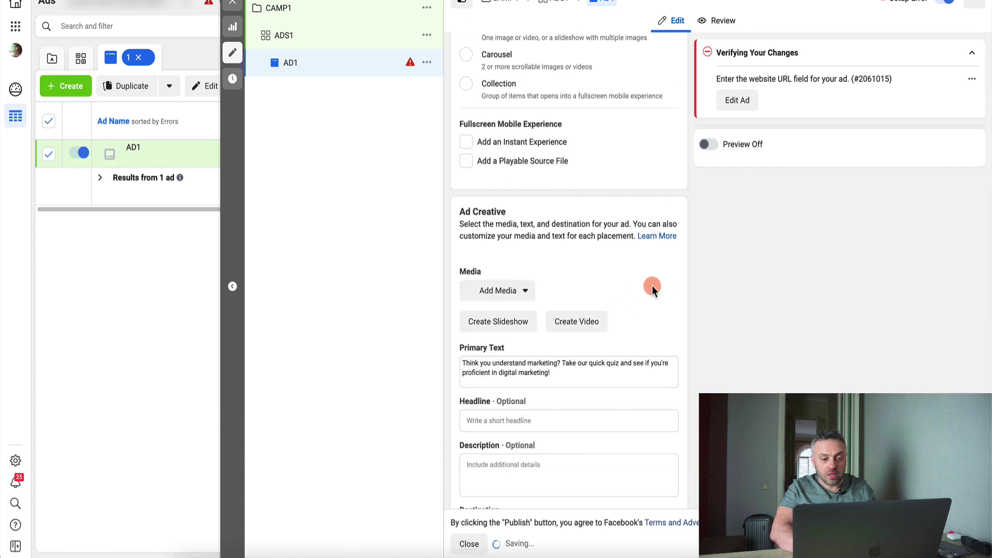
Start adding a new image to the ad's media, with Stock Photos as the image source.
{"action": "left_click", "coordinate": [482, 294]}
{"action": "left_click", "coordinate": [490, 317]}
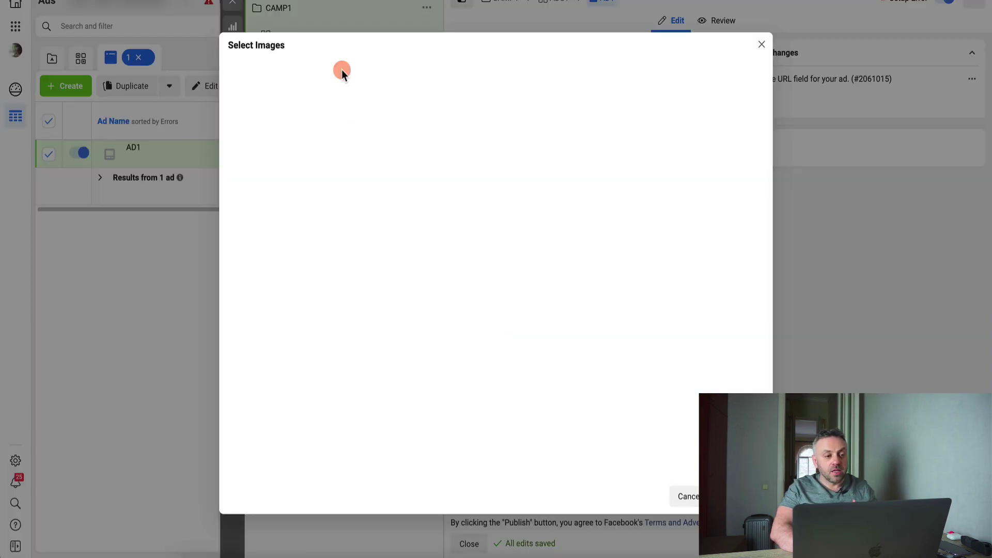
{"action": "left_click", "coordinate": [305, 74]}
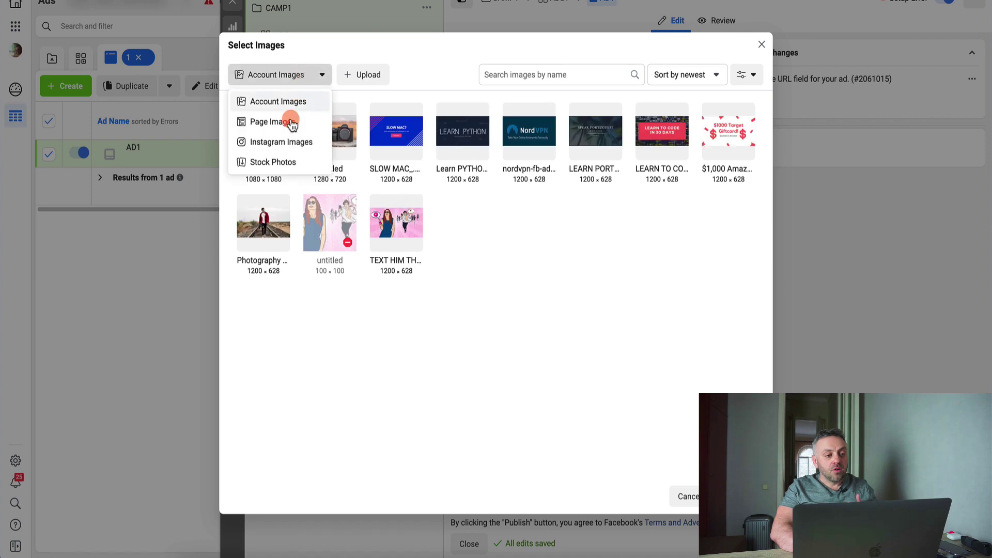
{"action": "left_click", "coordinate": [287, 164]}
{"action": "left_click", "coordinate": [471, 82]}
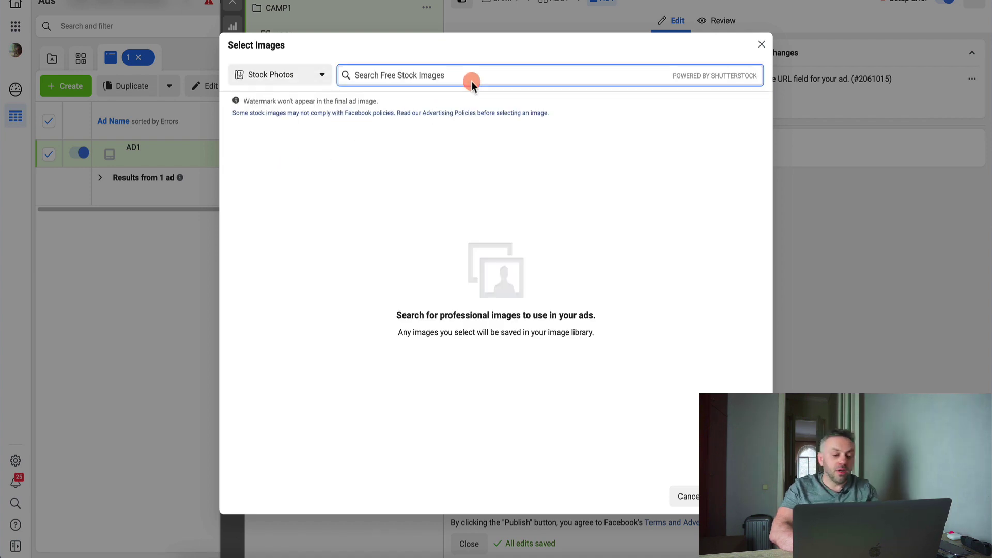
Search the free stock images for "survey" and clear the search term.
{"action": "type", "text": "survey"}
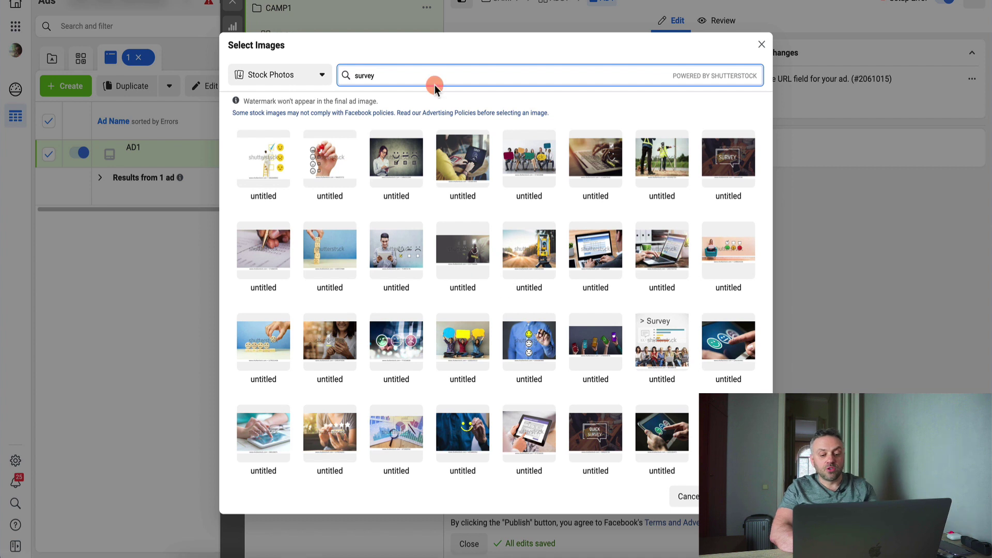
{"action": "key", "text": "BackSpace"}
{"action": "key", "text": "BackSpace"}
{"action": "key", "text": "BackSpace"}
{"action": "key", "text": "BackSpace"}
{"action": "key", "text": "BackSpace"}
{"action": "key", "text": "BackSpace"}
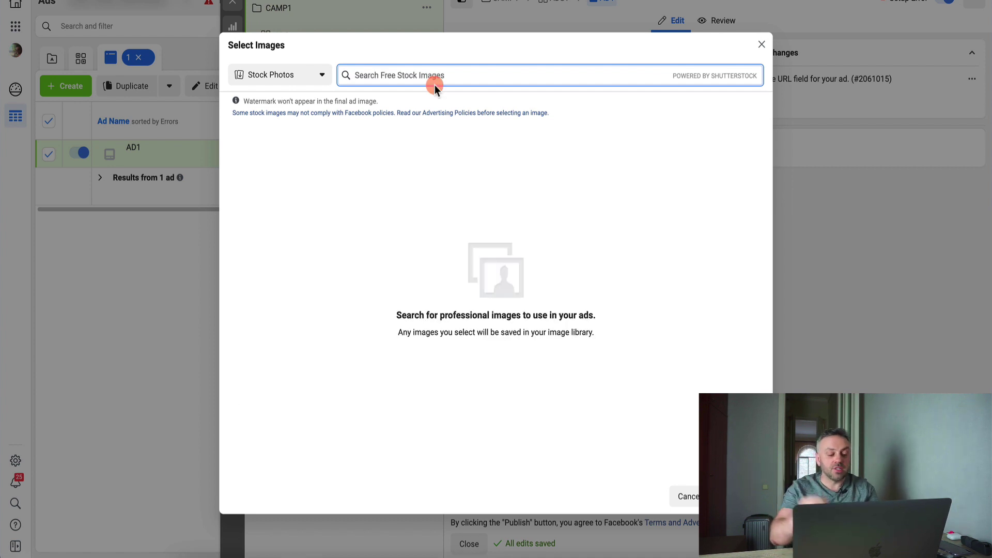
Search the stock images for "coding" and use the photo of people working over paper sketches beside a laptop as the ad image.
{"action": "type", "text": "coding"}
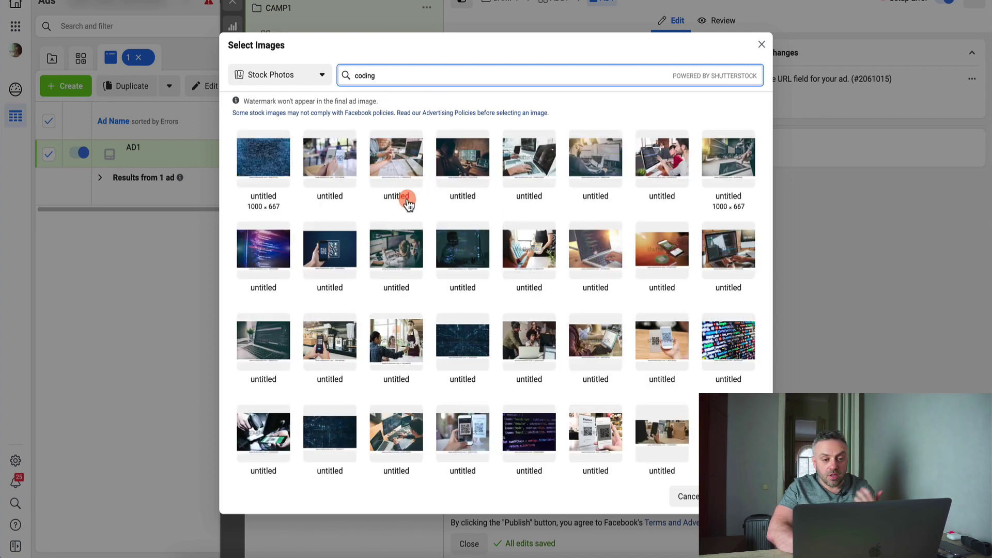
{"action": "left_click", "coordinate": [396, 159]}
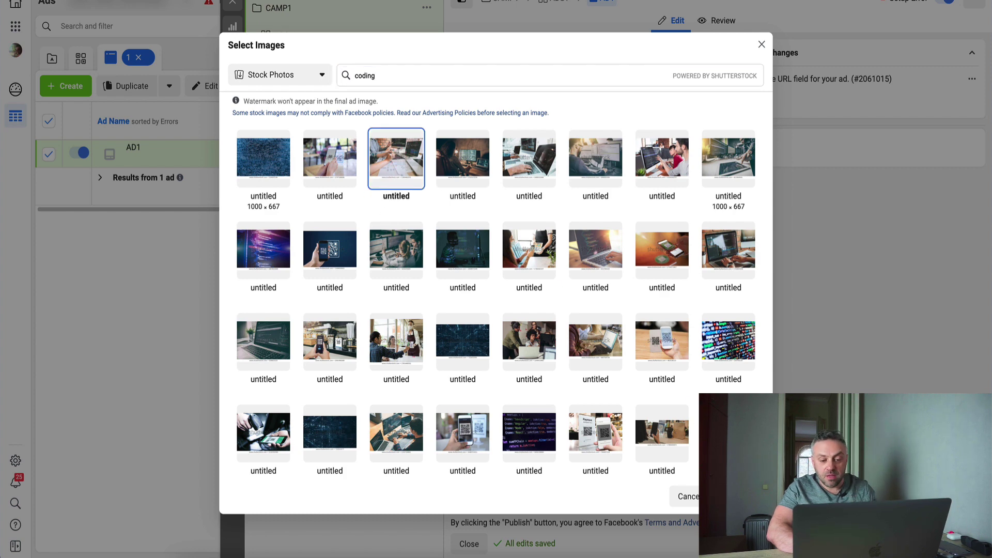
{"action": "left_click", "coordinate": [739, 496]}
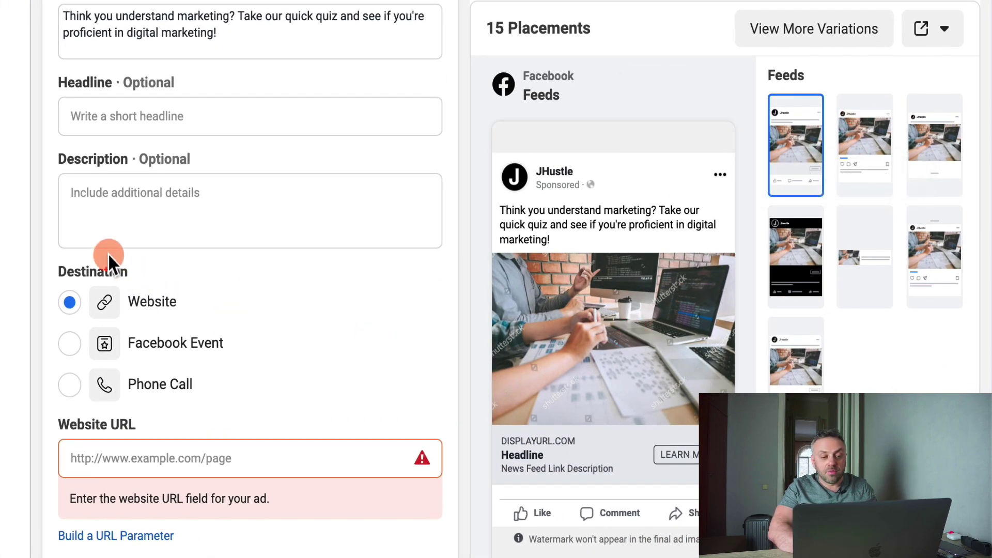
{"action": "scroll", "coordinate": [44, 207], "scroll_direction": "down", "scroll_amount": 2}
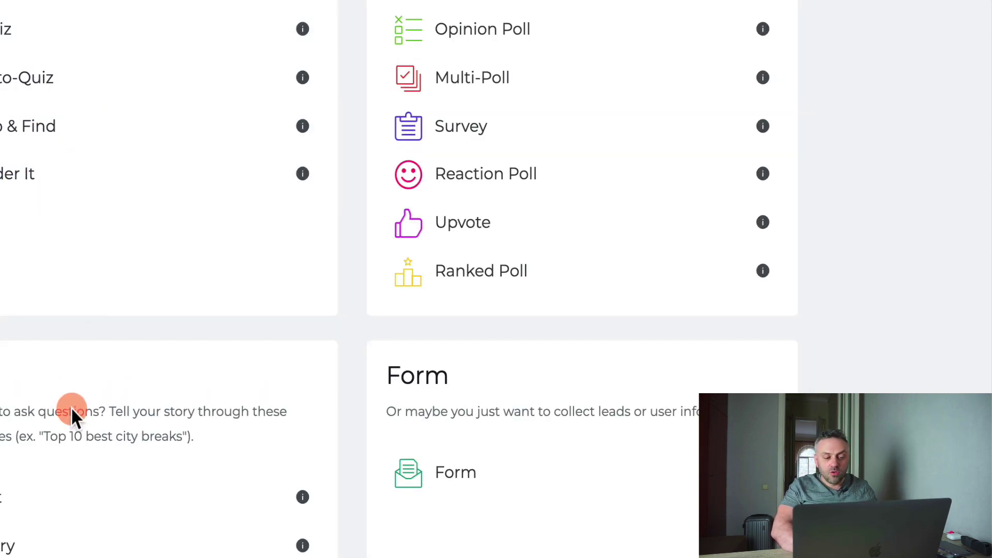
{"action": "left_click", "coordinate": [47, 541]}
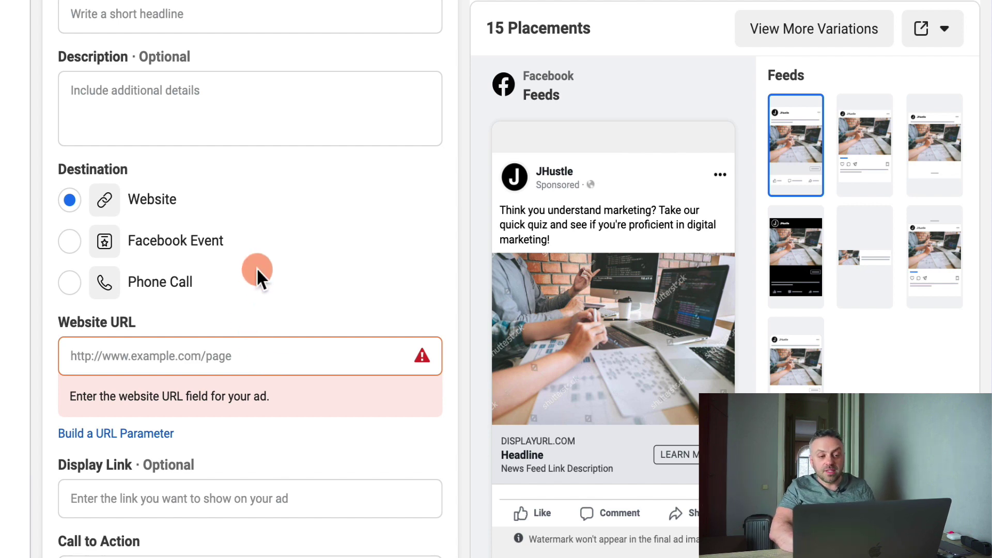
{"action": "scroll", "coordinate": [258, 271], "scroll_direction": "up", "scroll_amount": 15}
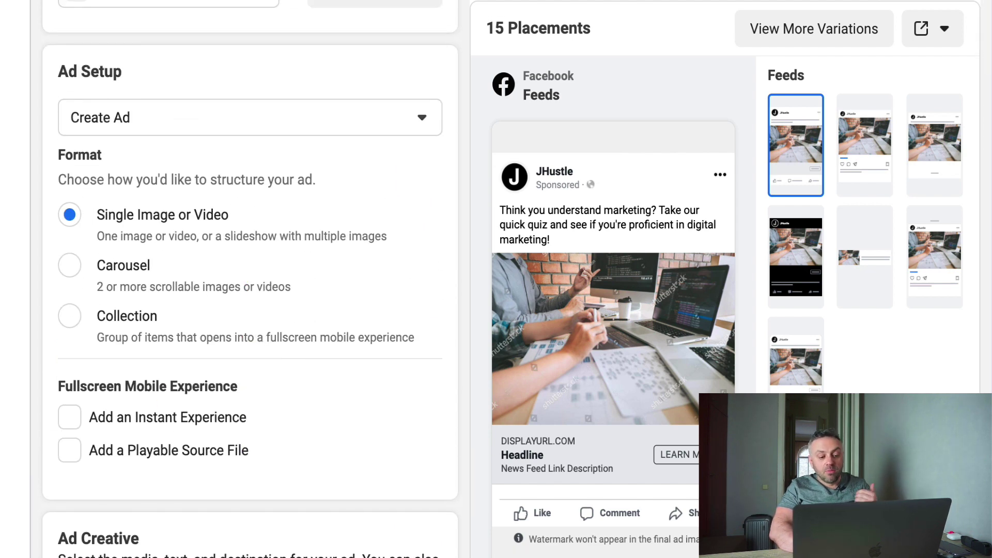